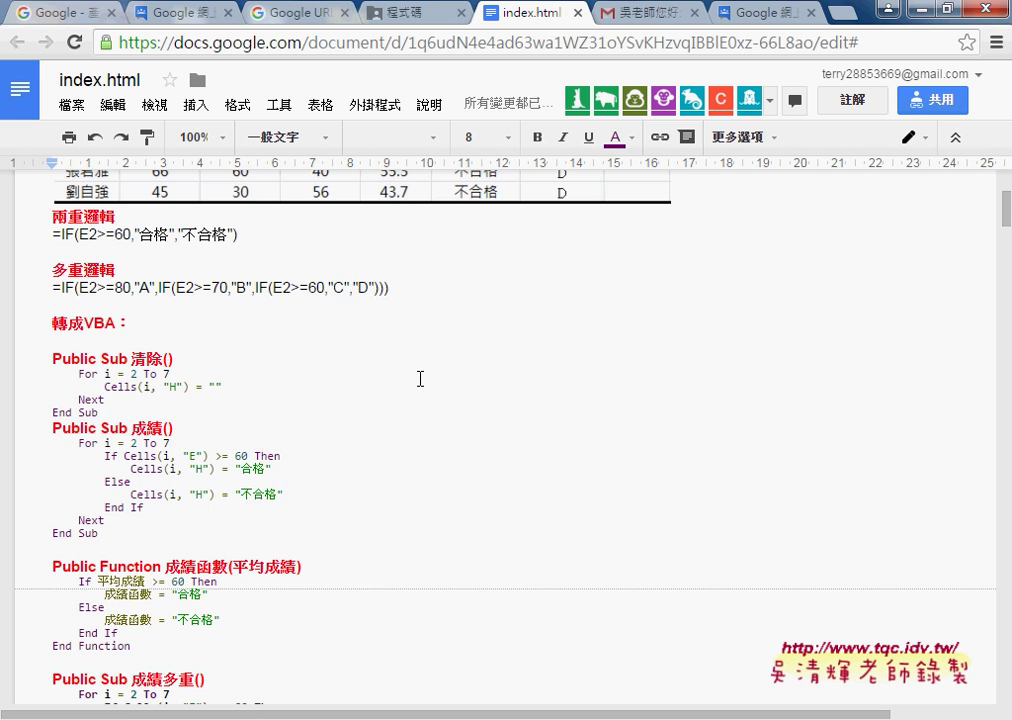
# - Highlight the Sub and Function keywords in the macro and function headings
pyautogui.scroll(-1, 400, 378)
pyautogui.click(148, 257)
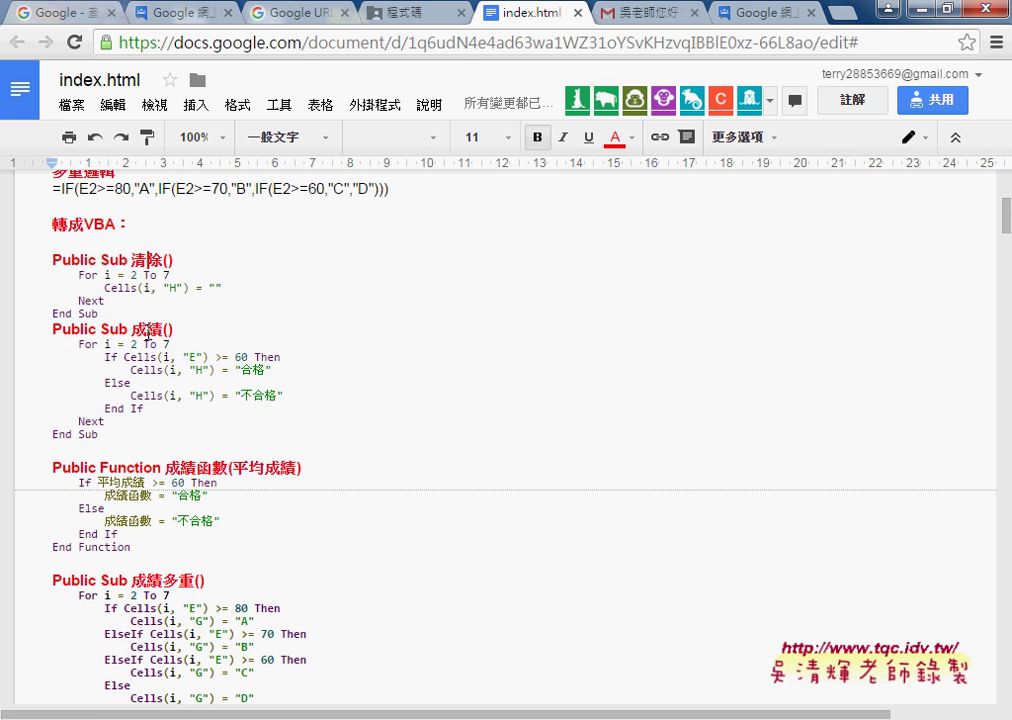
pyautogui.doubleClick(114, 259)
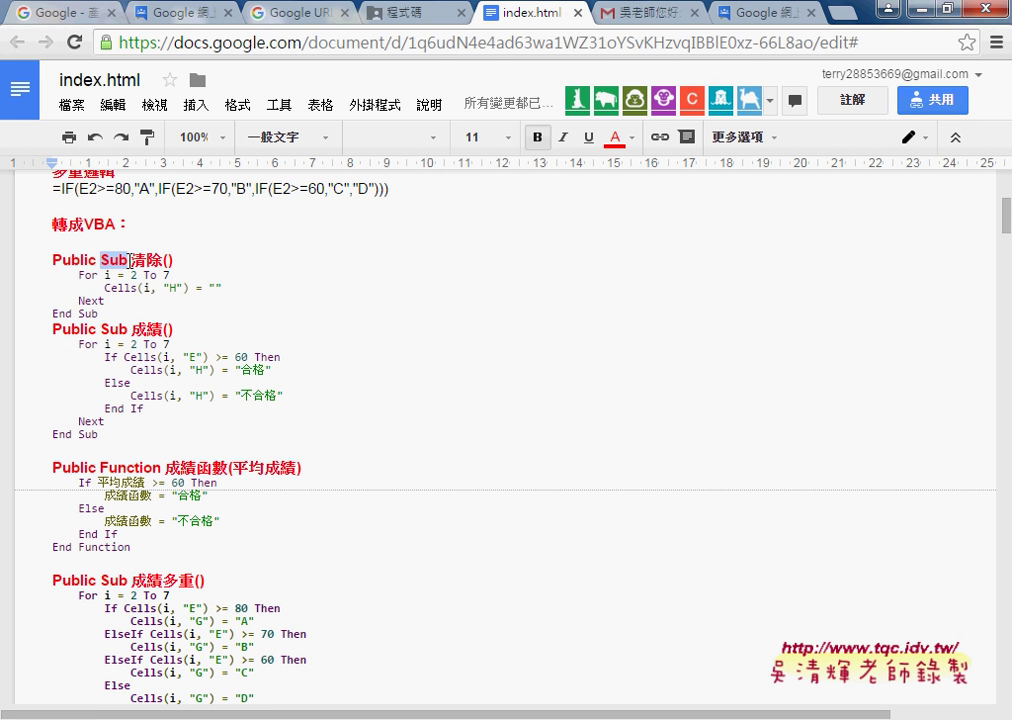
pyautogui.doubleClick(126, 329)
pyautogui.moveTo(99, 467); pyautogui.dragTo(163, 466)
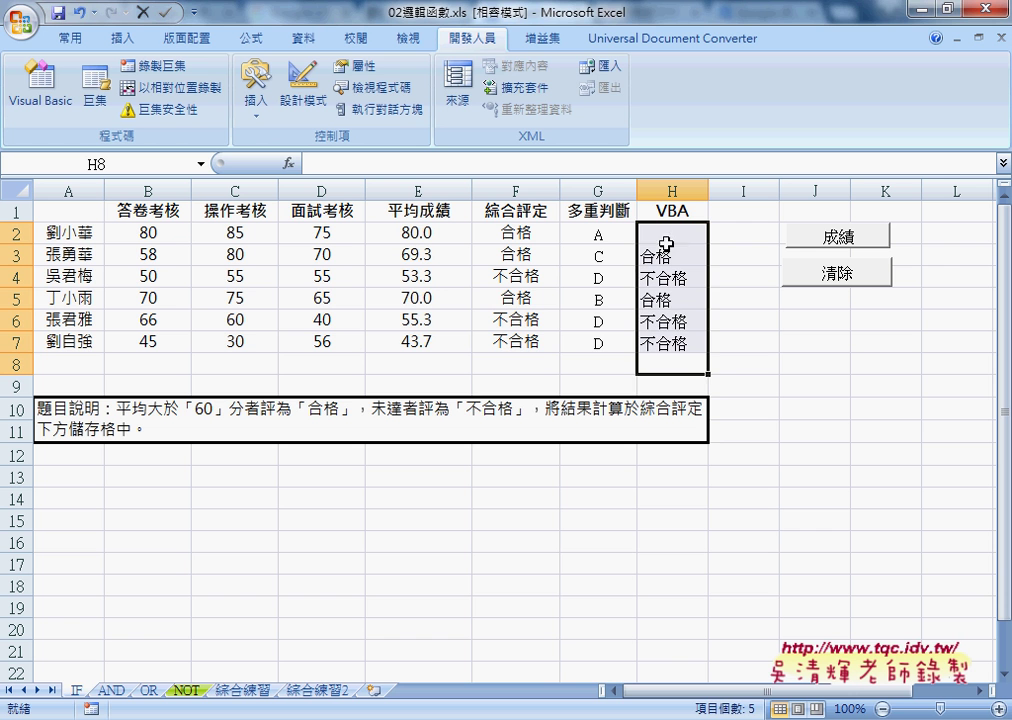
# - Browse the user-defined functions for cell H2 in Insert Function, then cancel
pyautogui.click(665, 236)
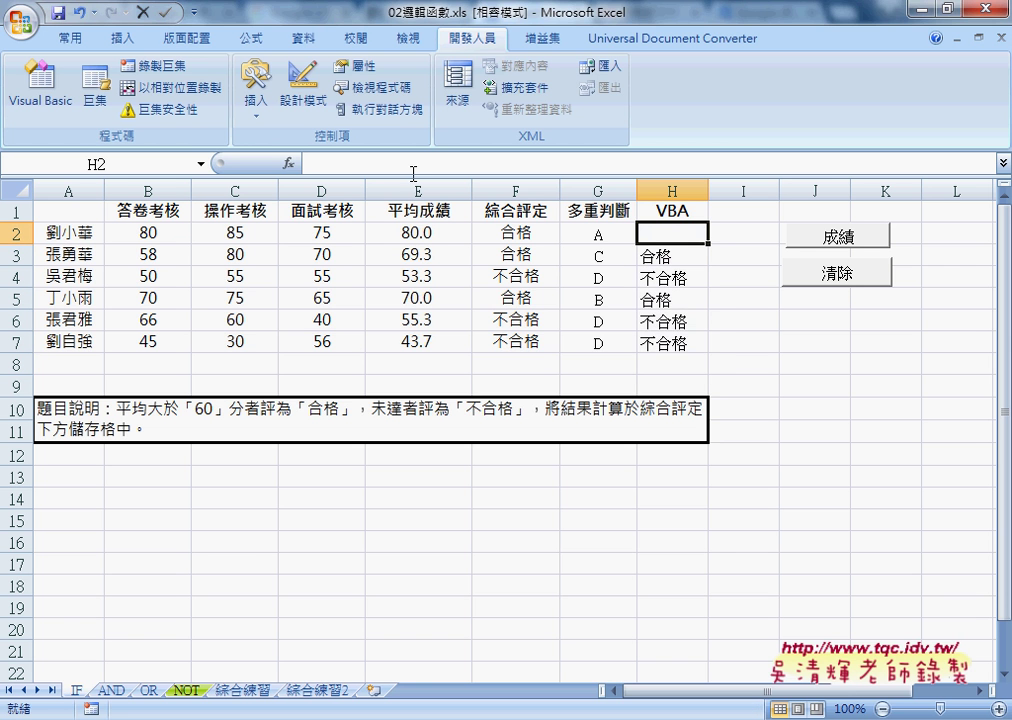
pyautogui.click(288, 163)
pyautogui.click(446, 390)
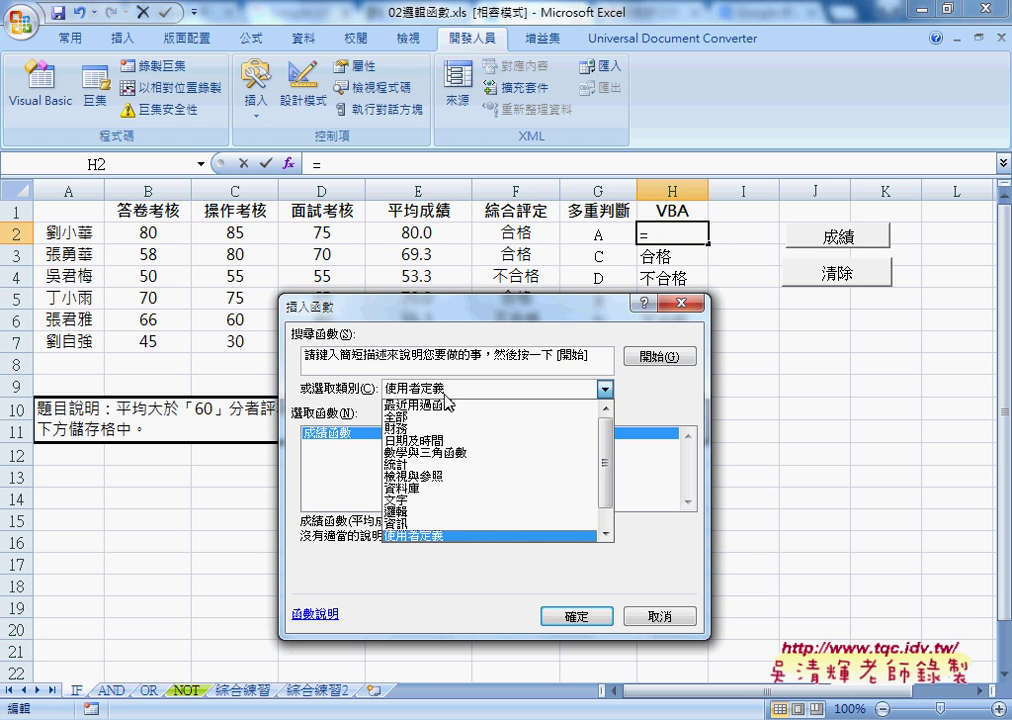
pyautogui.click(441, 537)
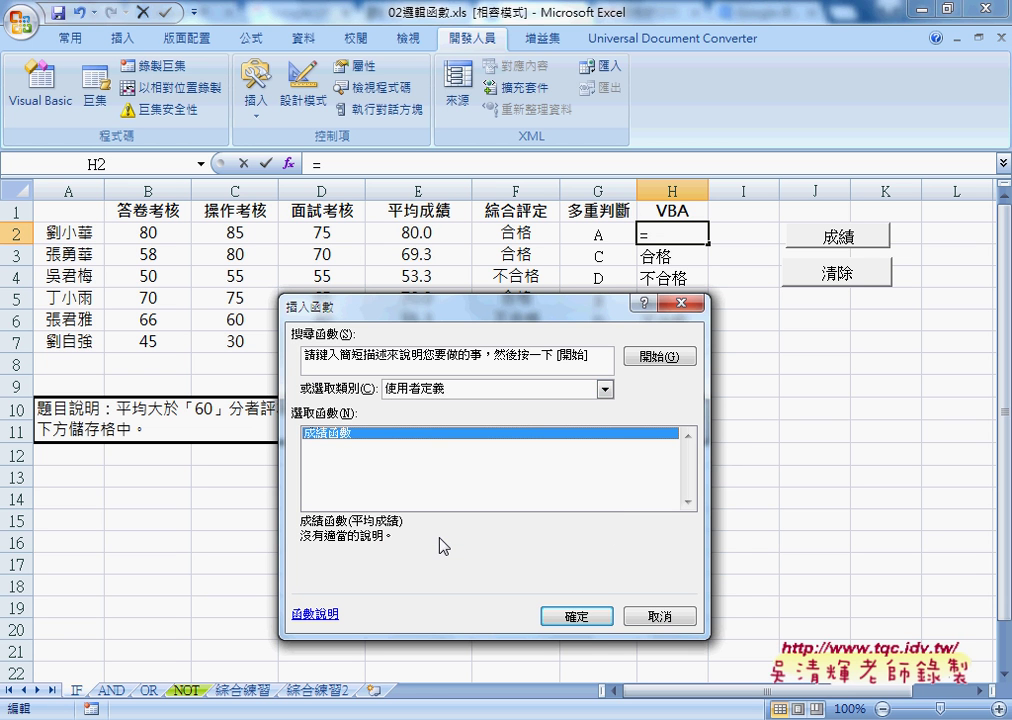
pyautogui.click(658, 616)
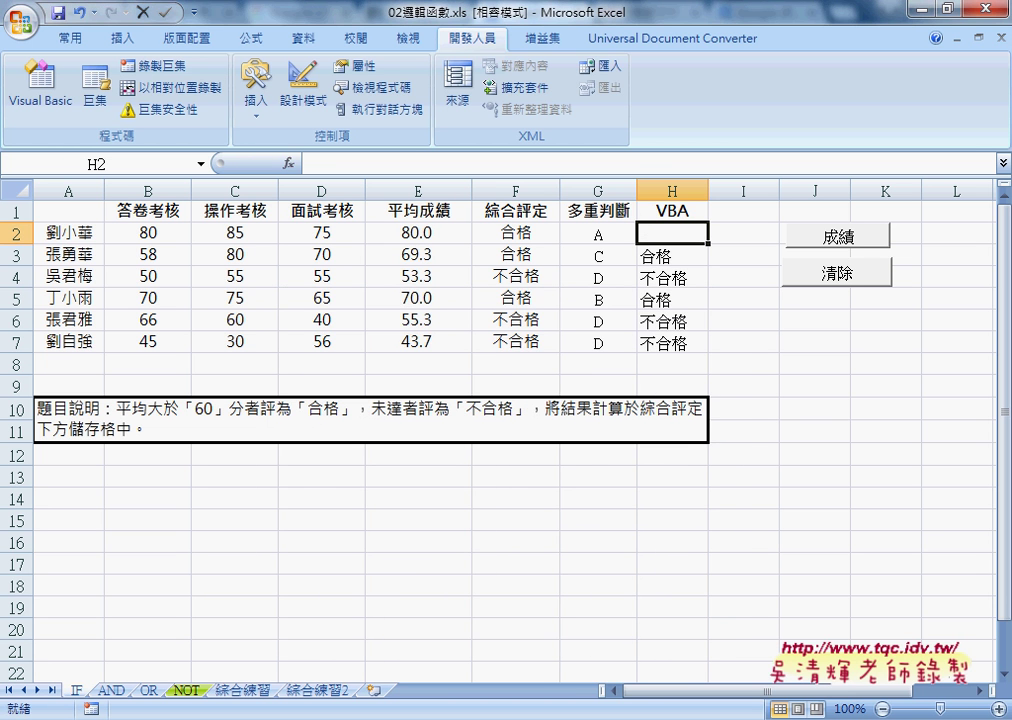
# - In the Visual Basic editor, start a new Function procedure, cancel it, and select Module1
pyautogui.click(52, 100)
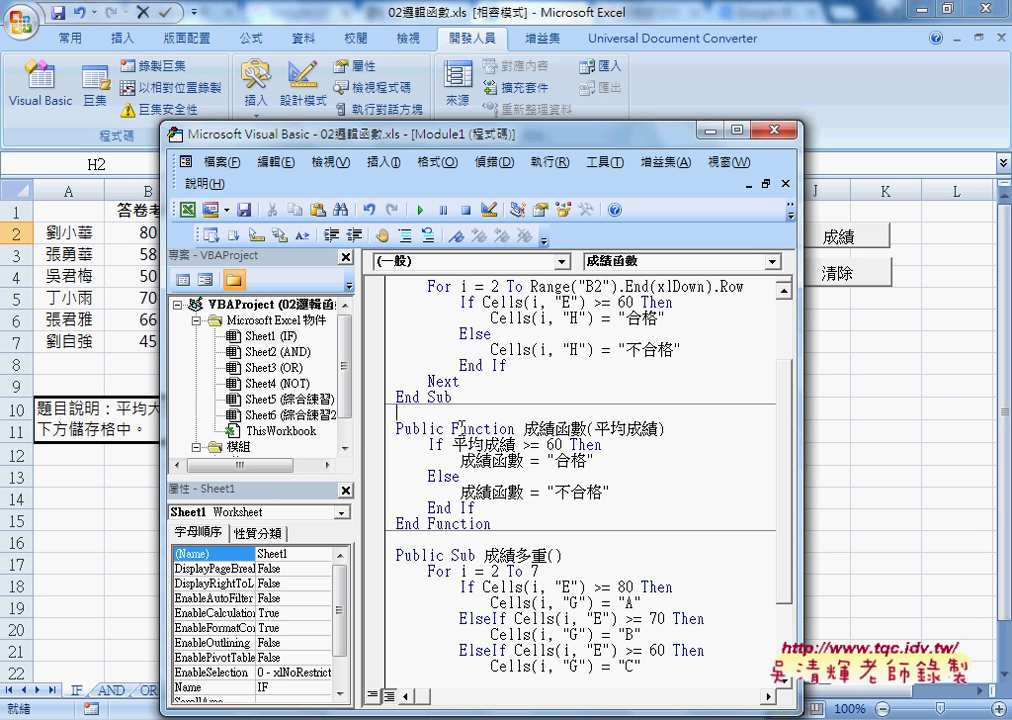
pyautogui.doubleClick(461, 426)
pyautogui.click(390, 163)
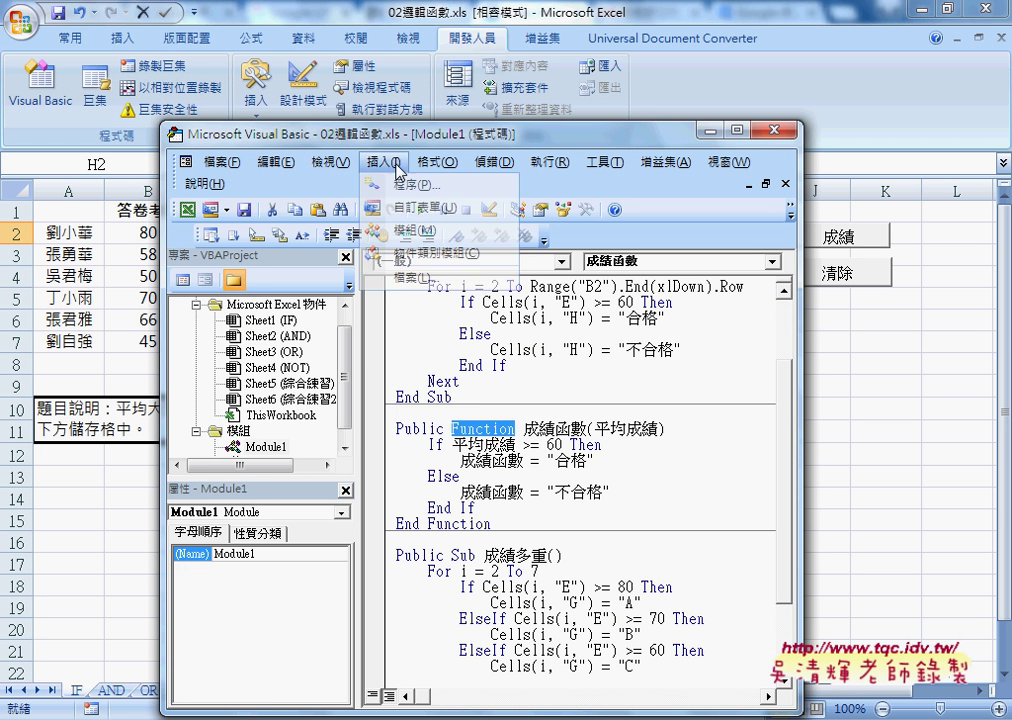
pyautogui.click(400, 185)
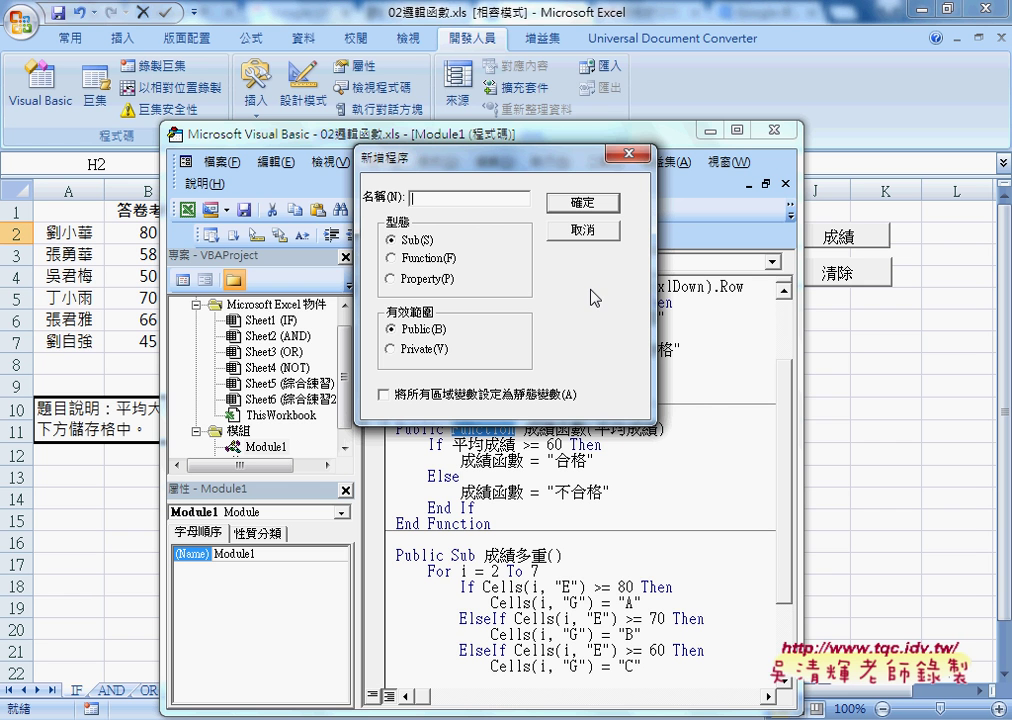
pyautogui.click(405, 261)
pyautogui.click(585, 231)
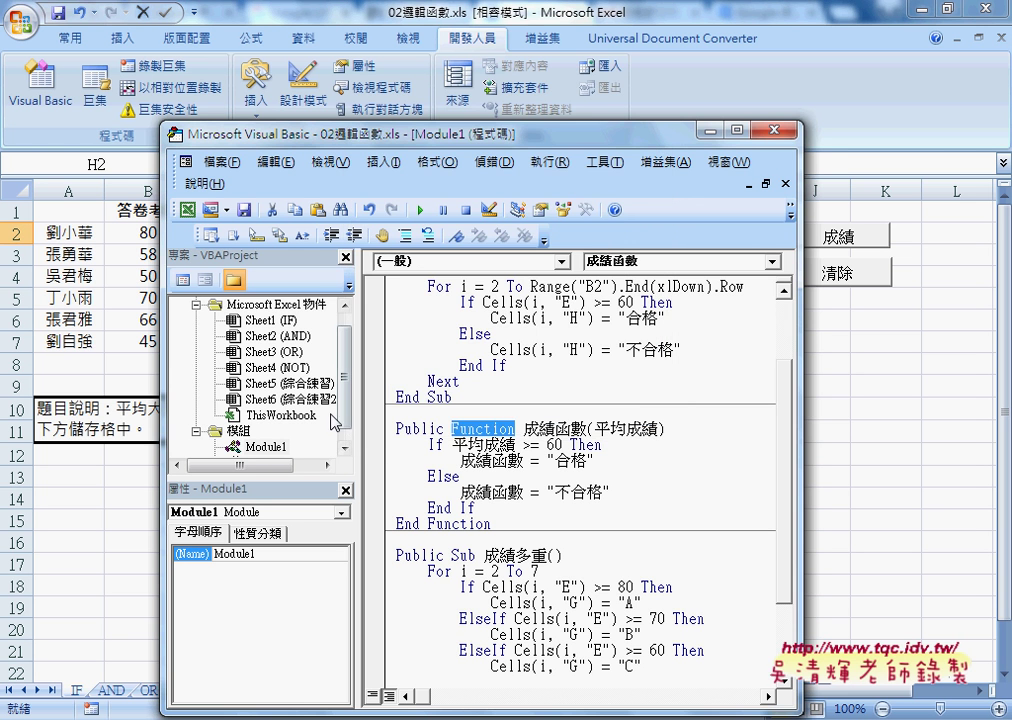
pyautogui.click(265, 447)
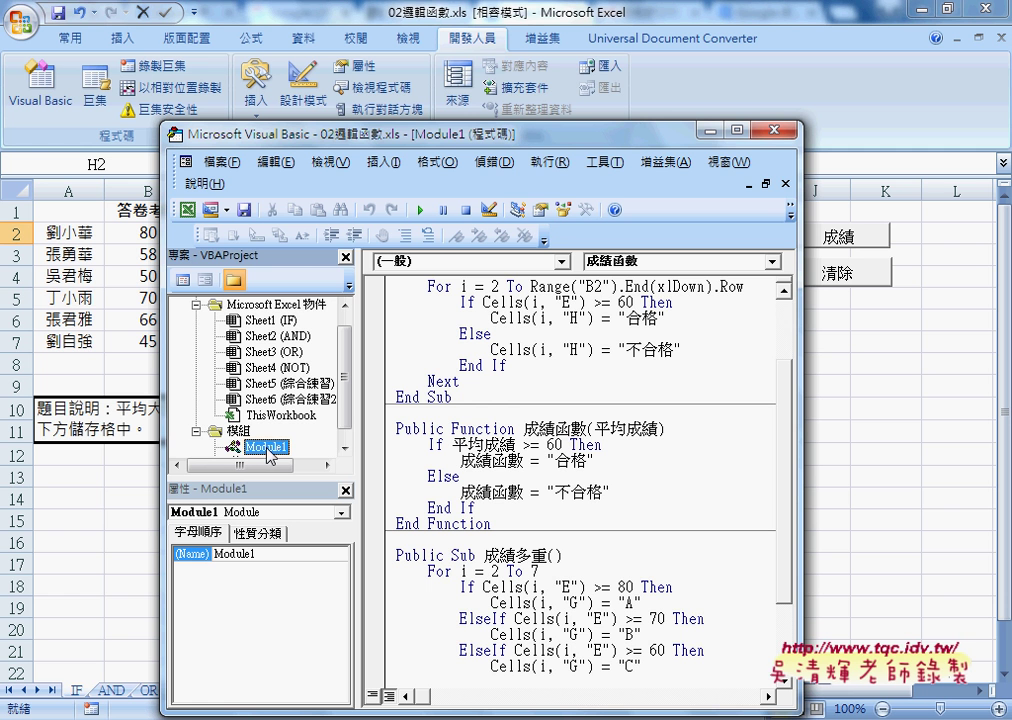
pyautogui.click(280, 321)
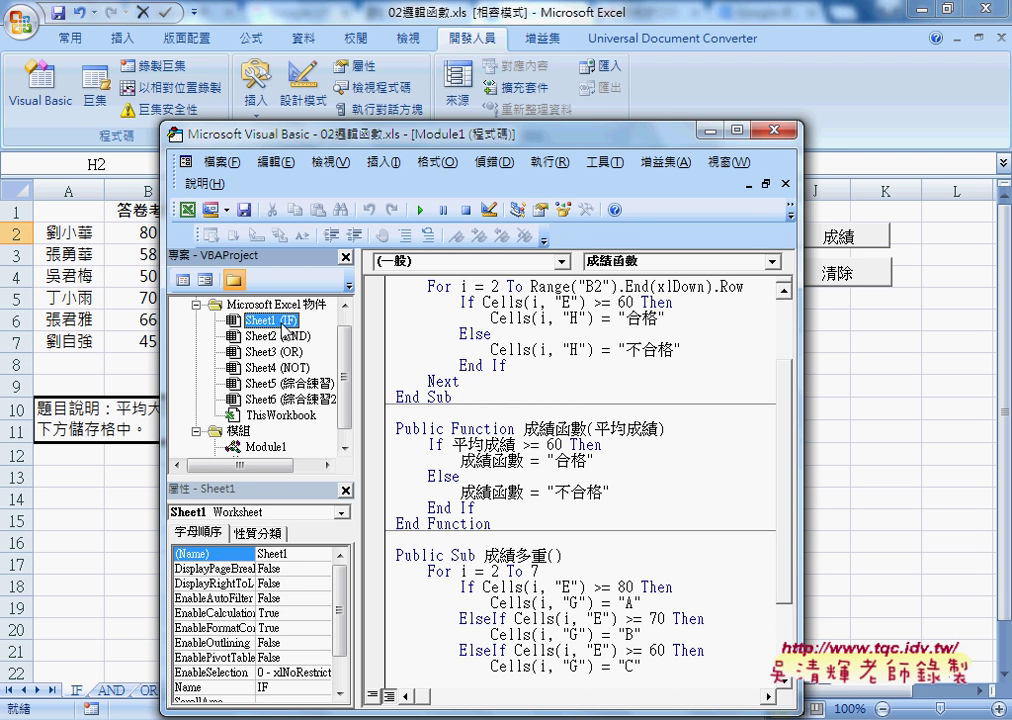
pyautogui.doubleClick(280, 321)
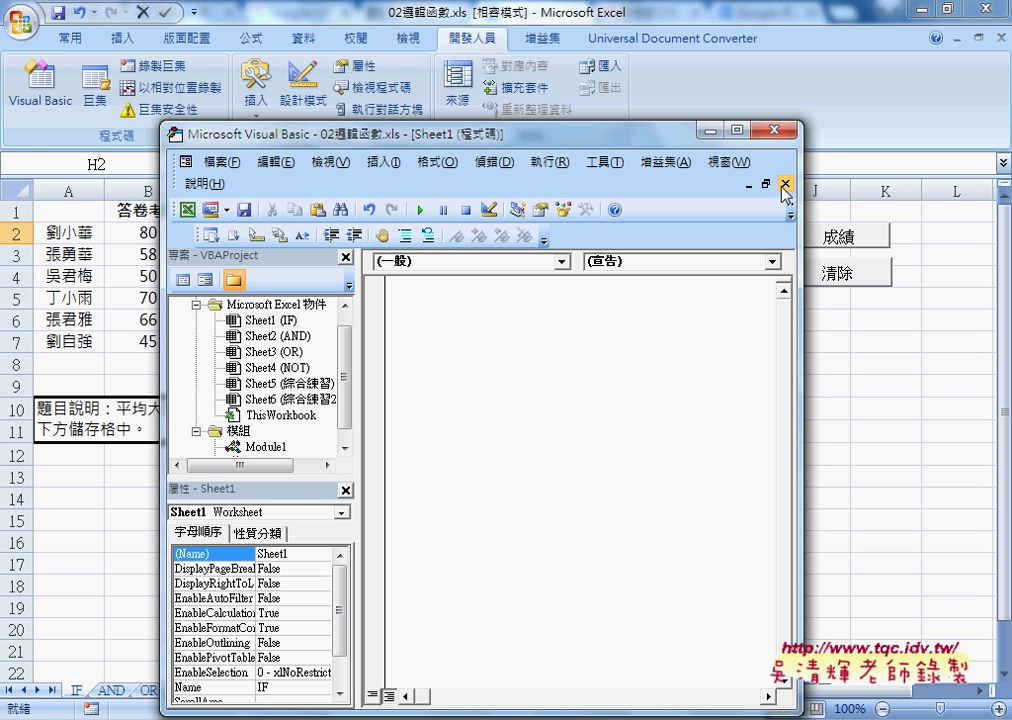
pyautogui.click(265, 447)
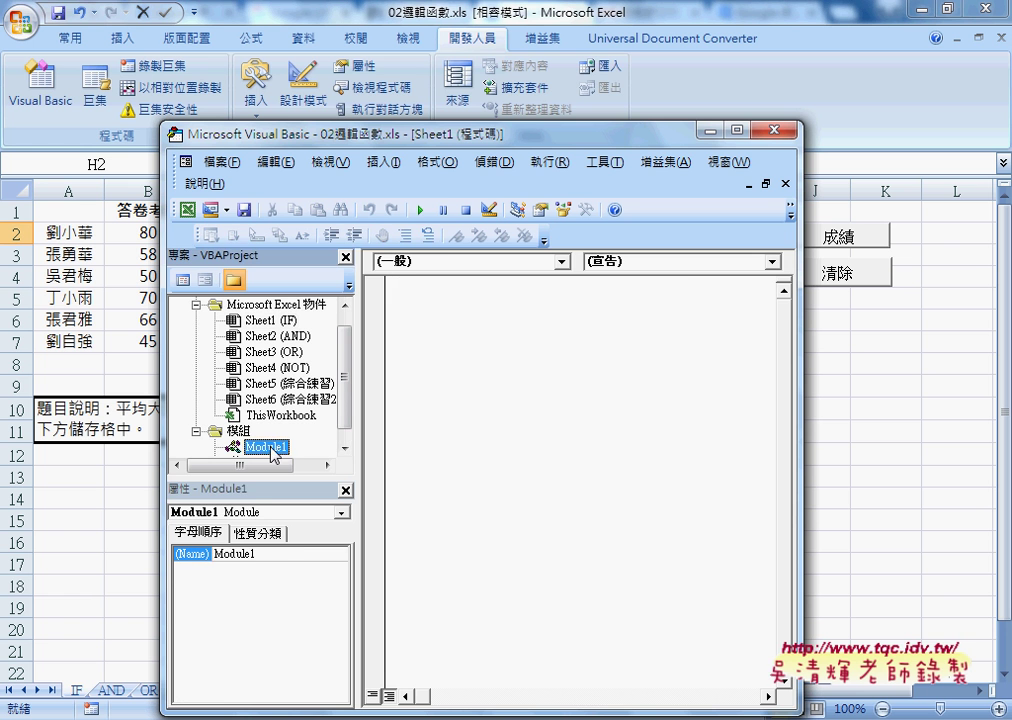
pyautogui.click(272, 322)
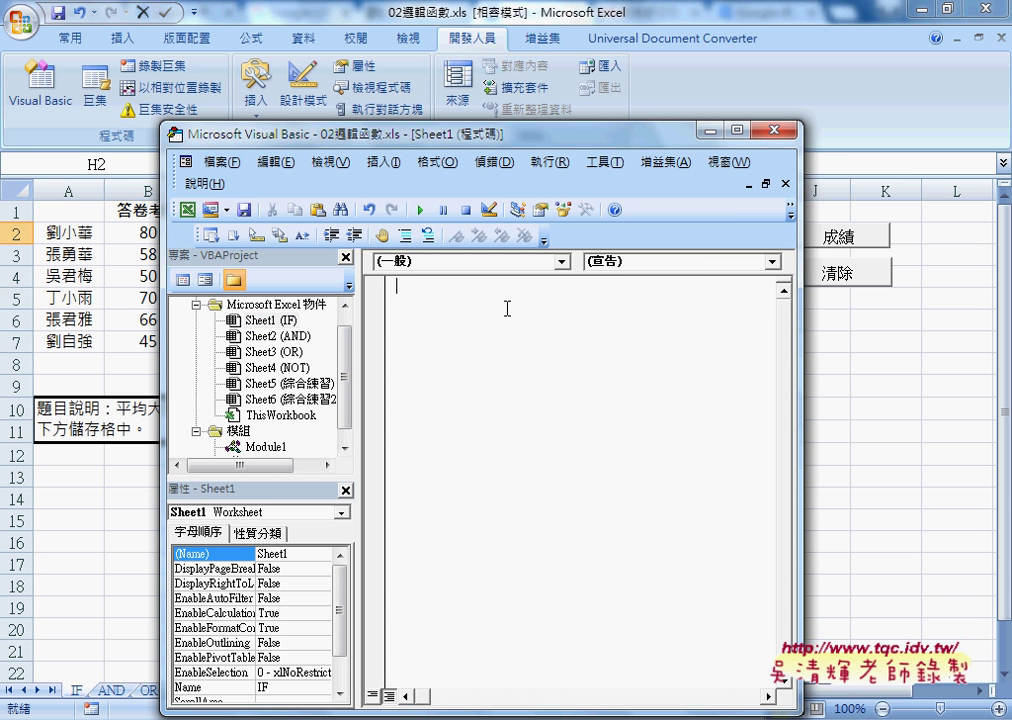
pyautogui.click(280, 321)
pyautogui.click(268, 447)
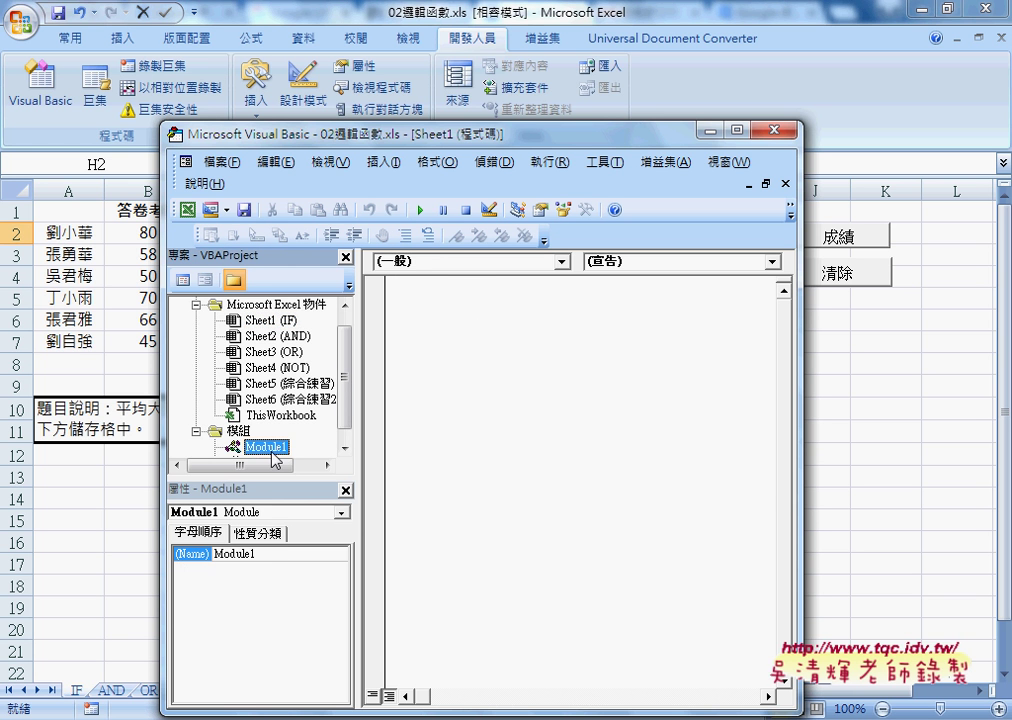
pyautogui.click(272, 321)
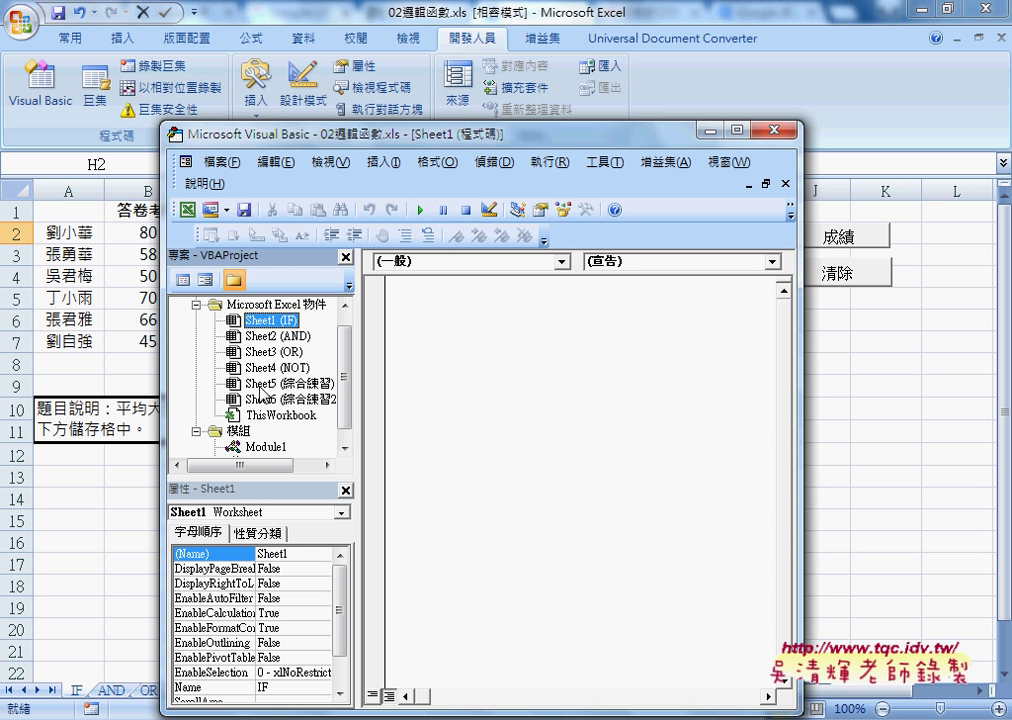
pyautogui.click(264, 447)
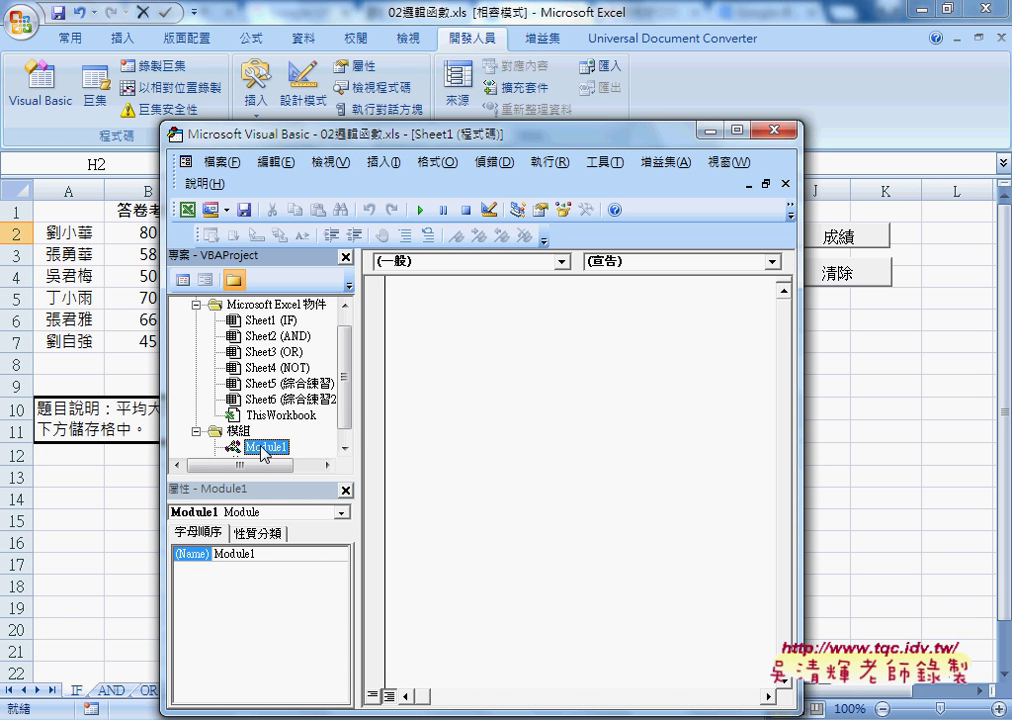
pyautogui.click(271, 321)
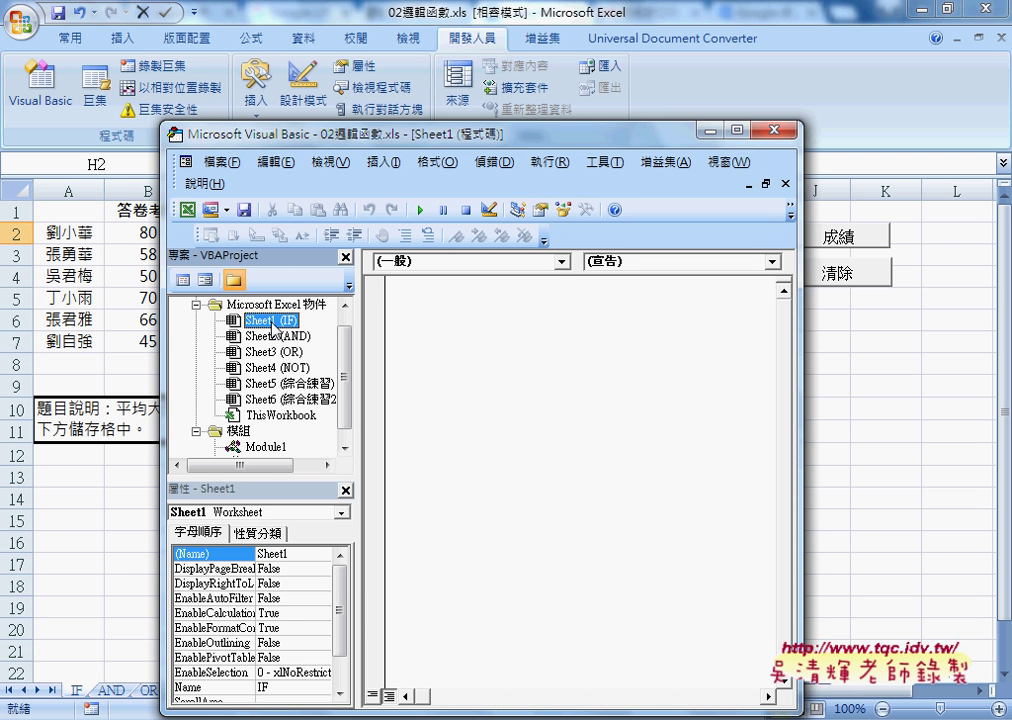
pyautogui.click(434, 327)
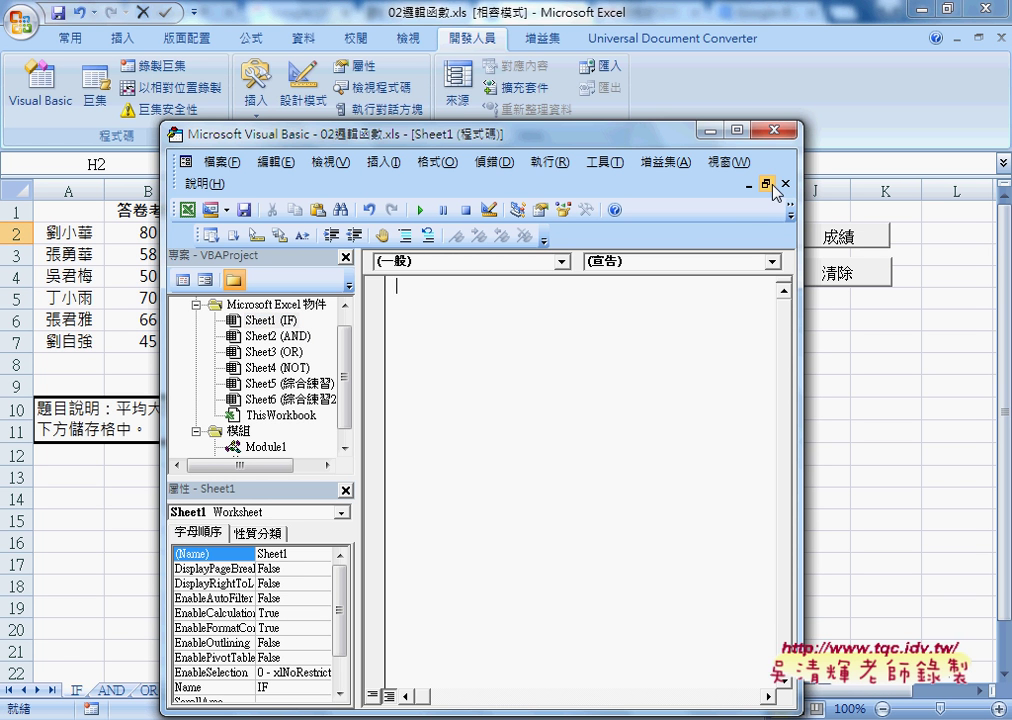
pyautogui.doubleClick(262, 447)
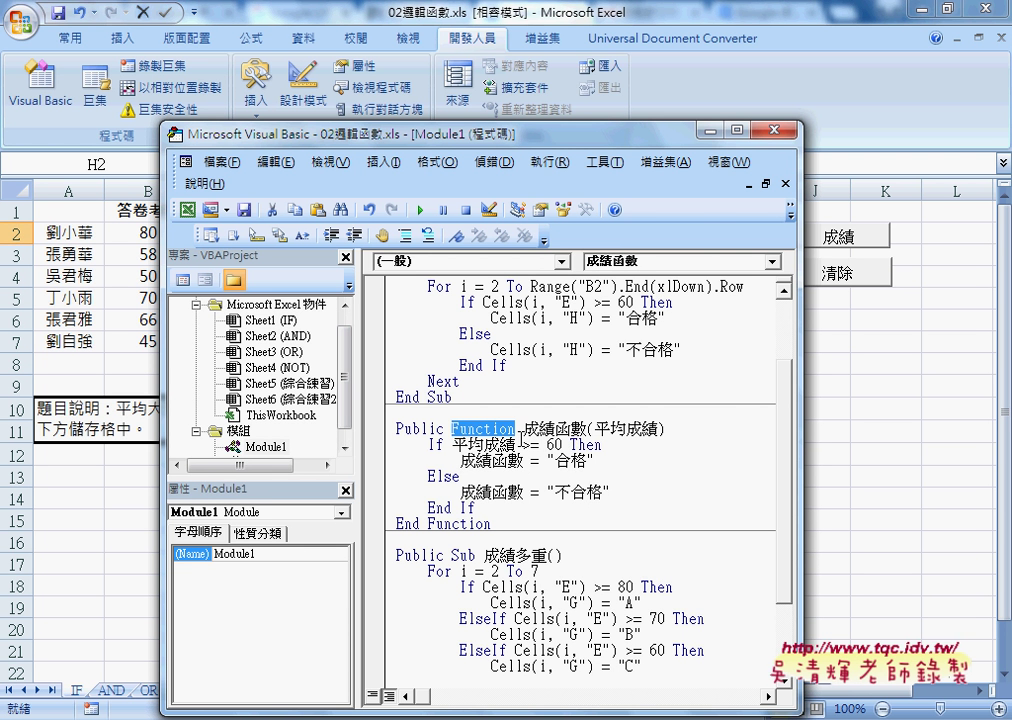
# - Narrow the code editor to reveal columns G and H, then delete the grades in G2:G7
pyautogui.scroll(-2, 520, 440)
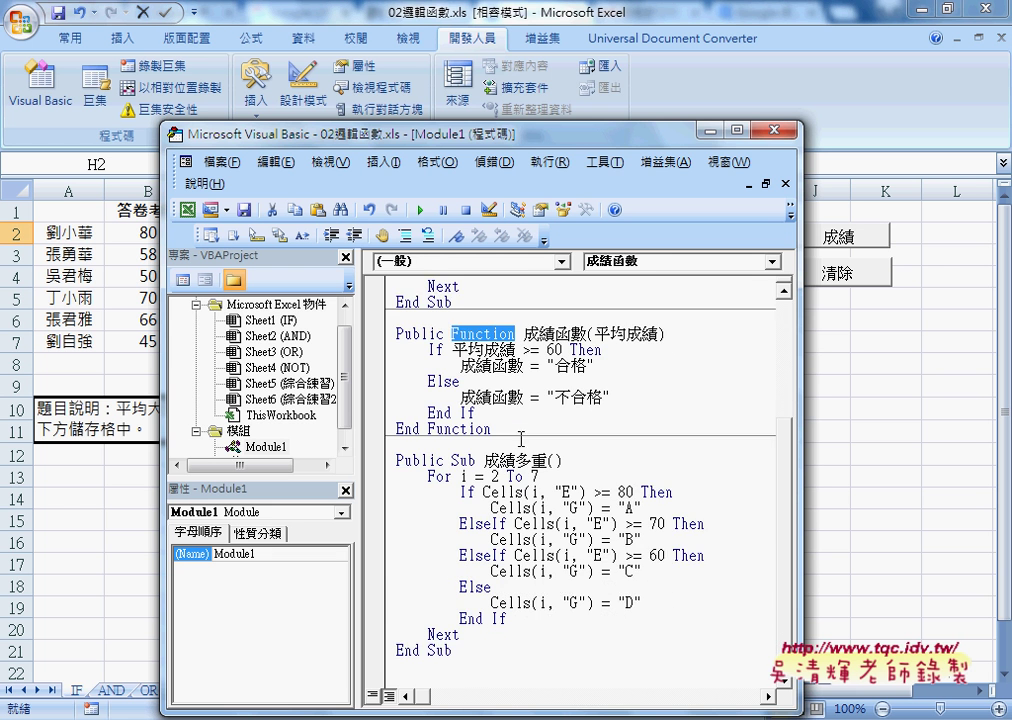
pyautogui.click(480, 444)
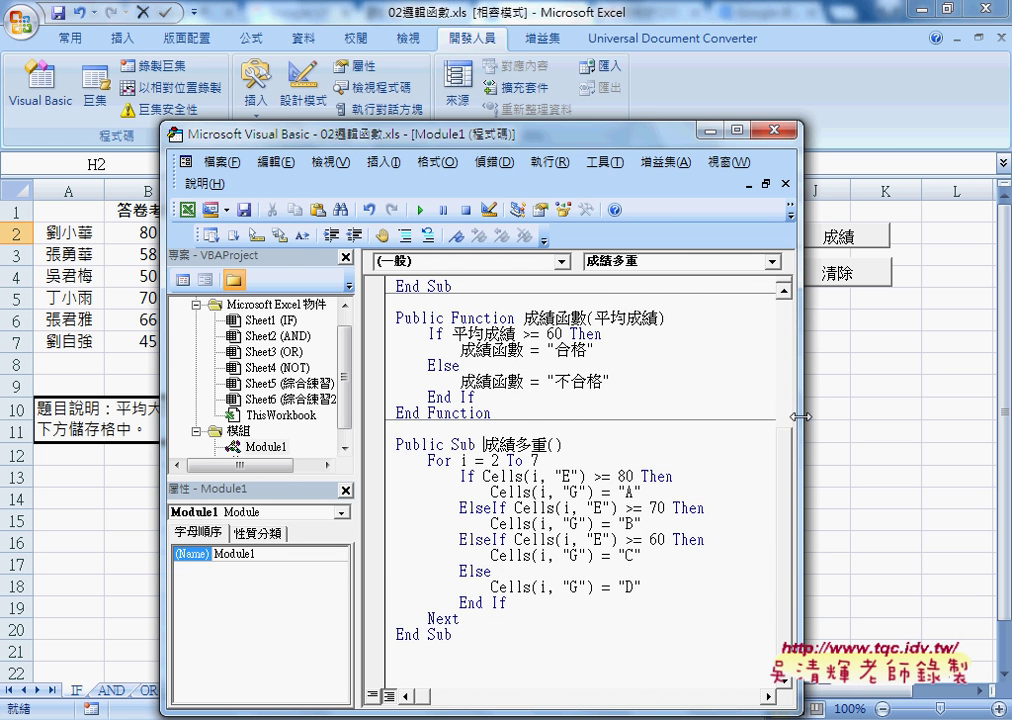
pyautogui.moveTo(801, 398); pyautogui.dragTo(527, 398)
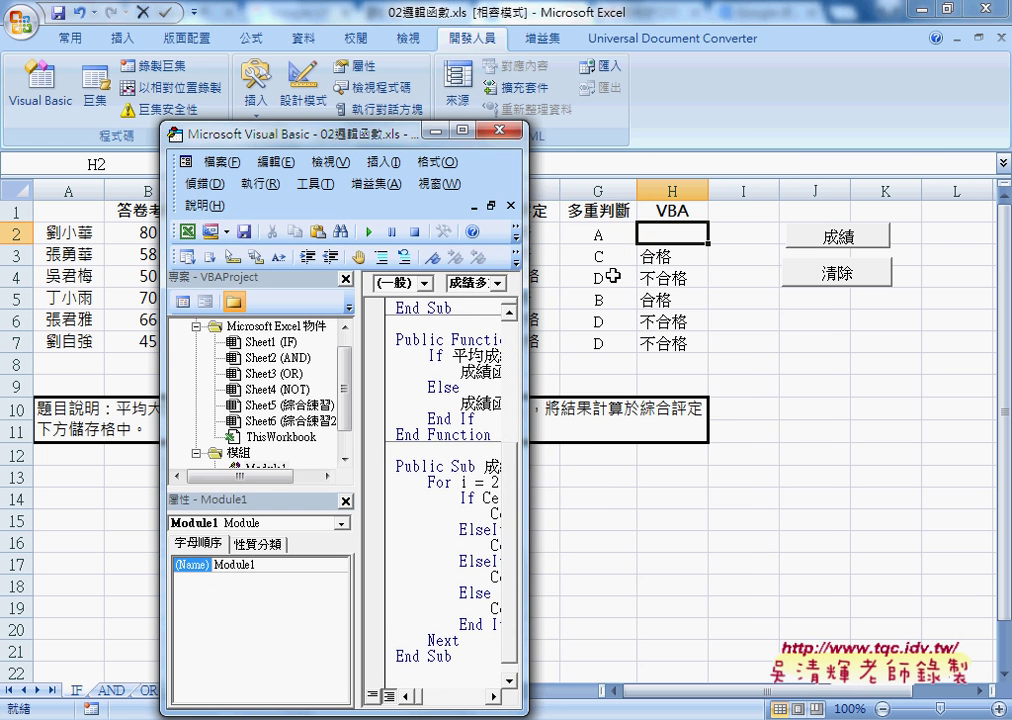
pyautogui.moveTo(598, 233); pyautogui.dragTo(605, 347)
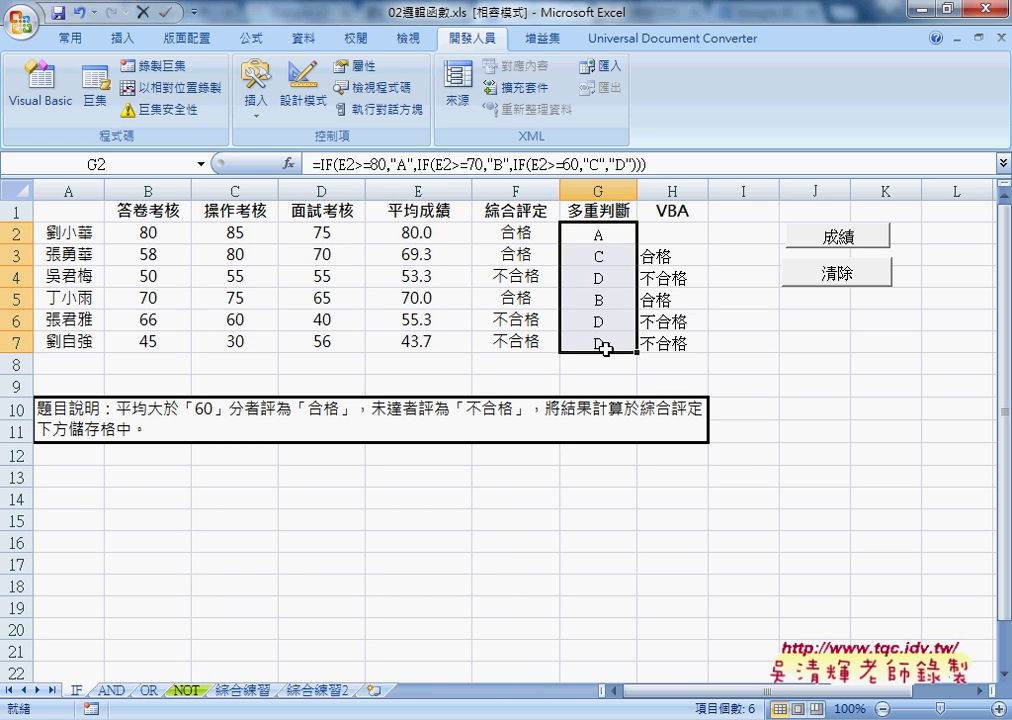
pyautogui.press('Delete')
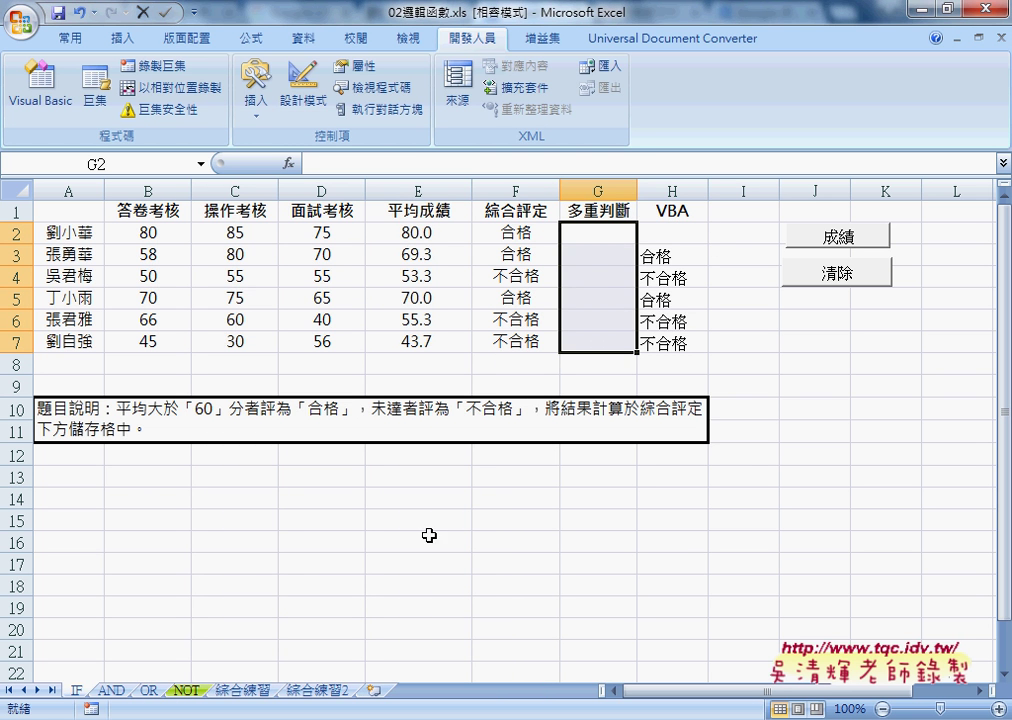
# - Bring the Visual Basic editor back, moved to the left and widened
pyautogui.click(405, 712)
pyautogui.click(500, 620)
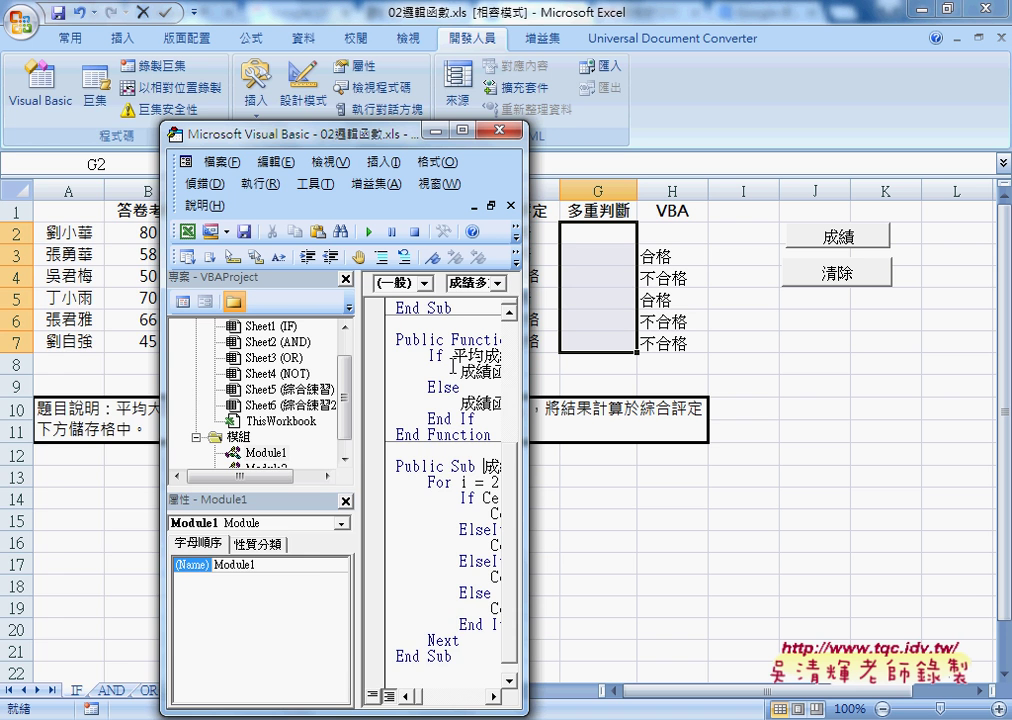
pyautogui.moveTo(410, 146); pyautogui.dragTo(212, 110)
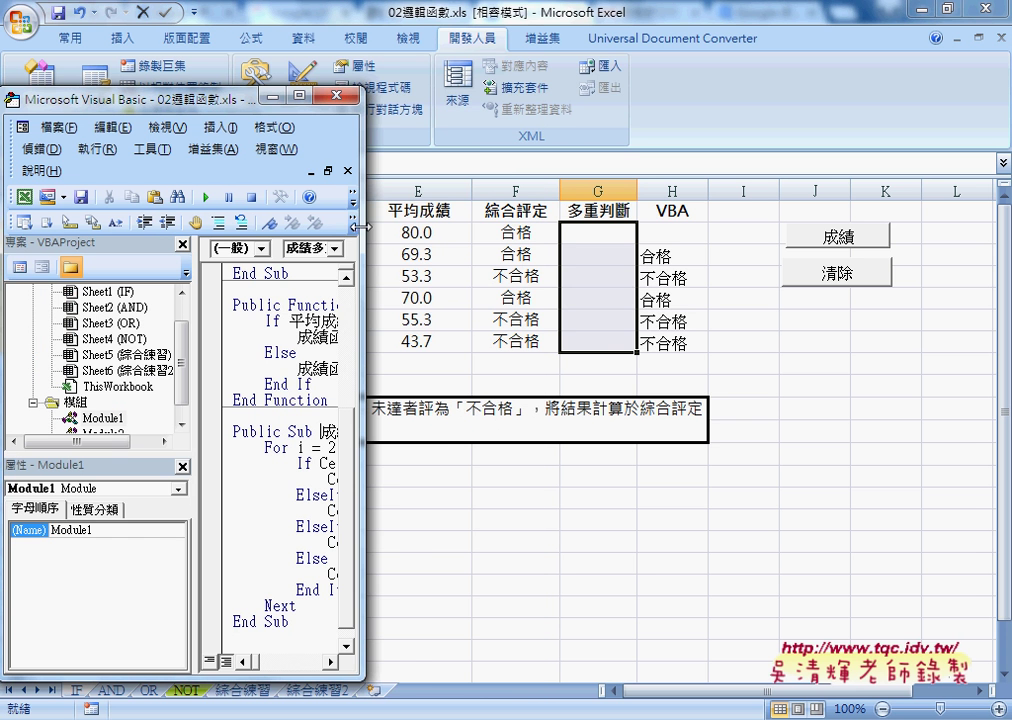
pyautogui.moveTo(365, 183); pyautogui.dragTo(463, 183)
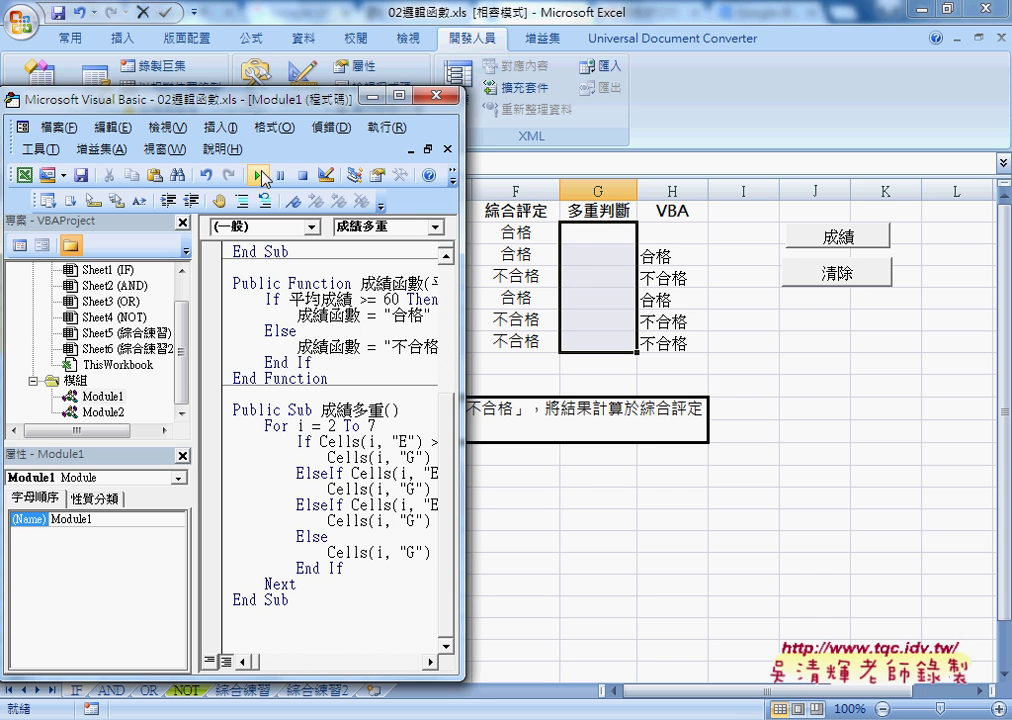
# - Run 成績多重 to fill G2:G7 with A, C, D, B, D, D
pyautogui.click(260, 176)
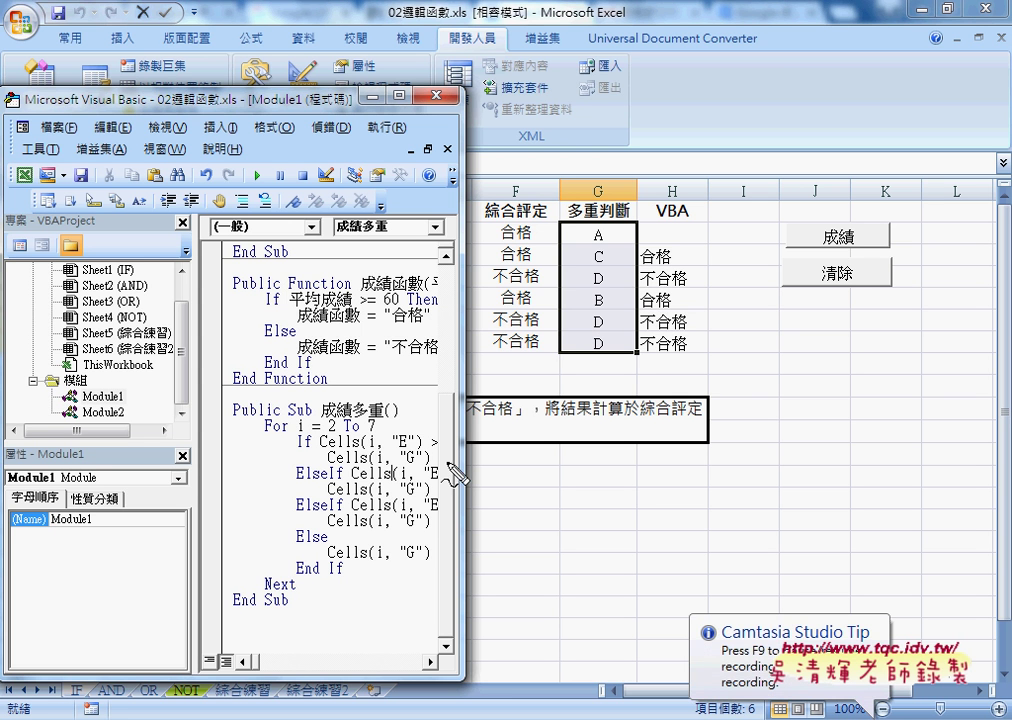
pyautogui.moveTo(318, 578)
pyautogui.mouseDown()
pyautogui.moveTo(437, 548)
pyautogui.moveTo(565, 302)
pyautogui.mouseUp()
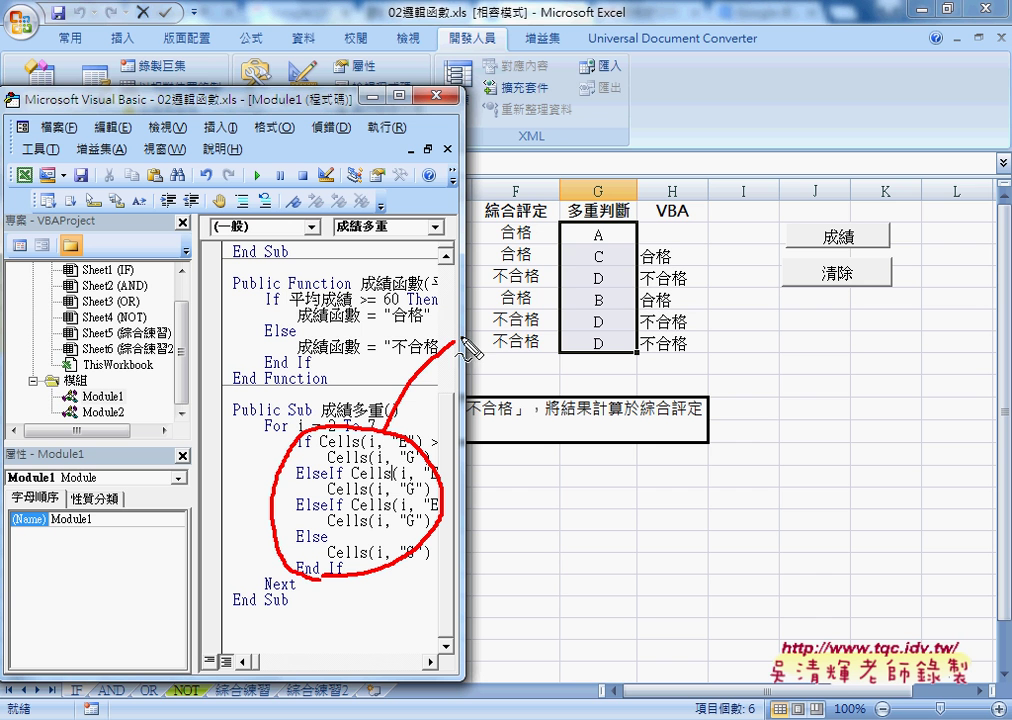
pyautogui.moveTo(490, 312); pyautogui.dragTo(625, 372)
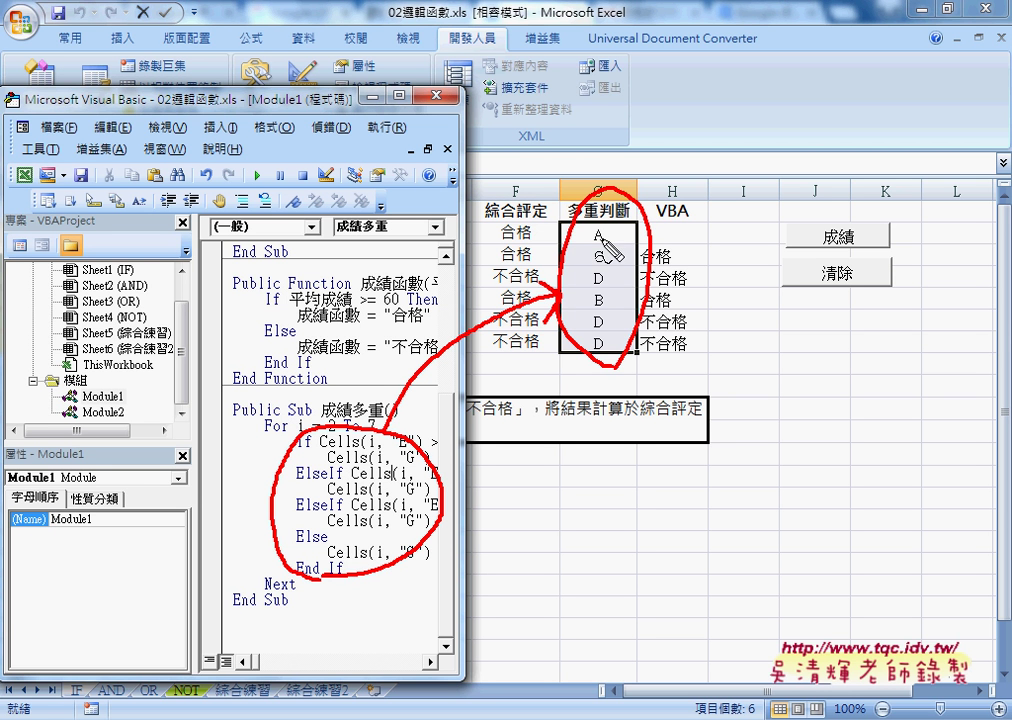
pyautogui.moveTo(598, 256); pyautogui.dragTo(614, 254)
# - Delete the entire 成績多重 Sub, from Public Sub to End Sub
pyautogui.press('Escape')
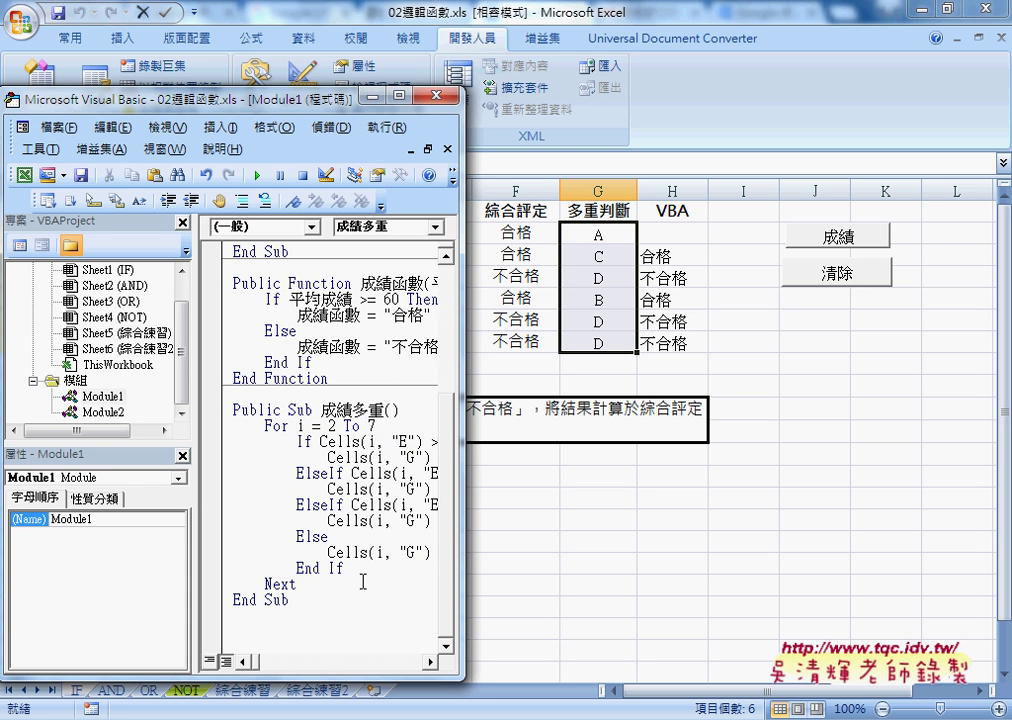
pyautogui.moveTo(289, 600); pyautogui.dragTo(218, 411)
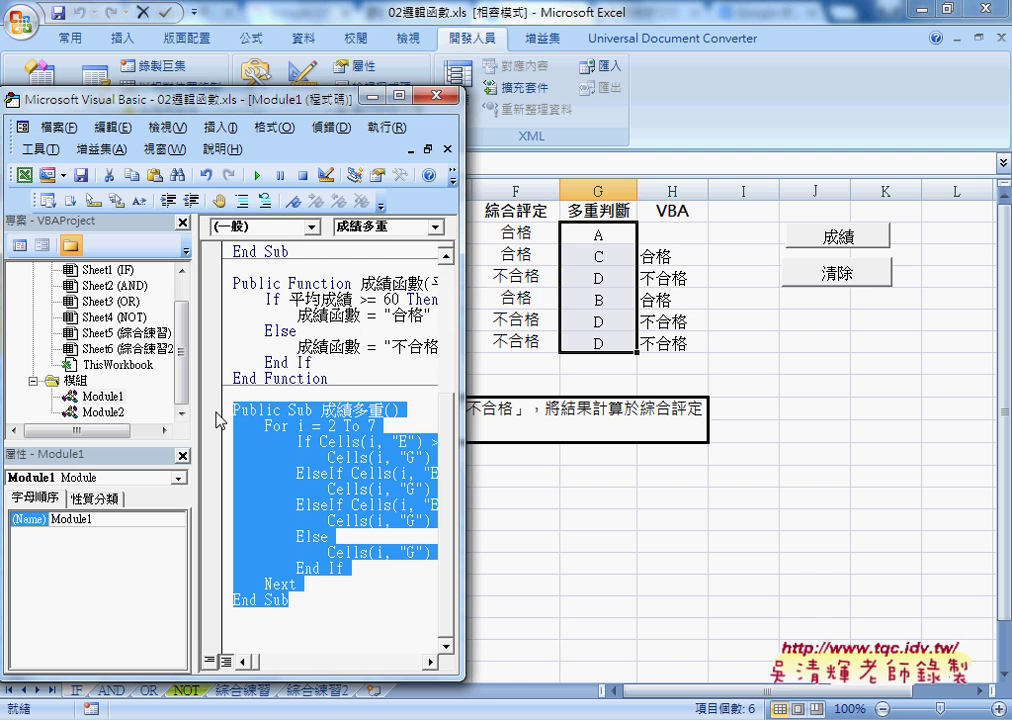
pyautogui.press('Delete')
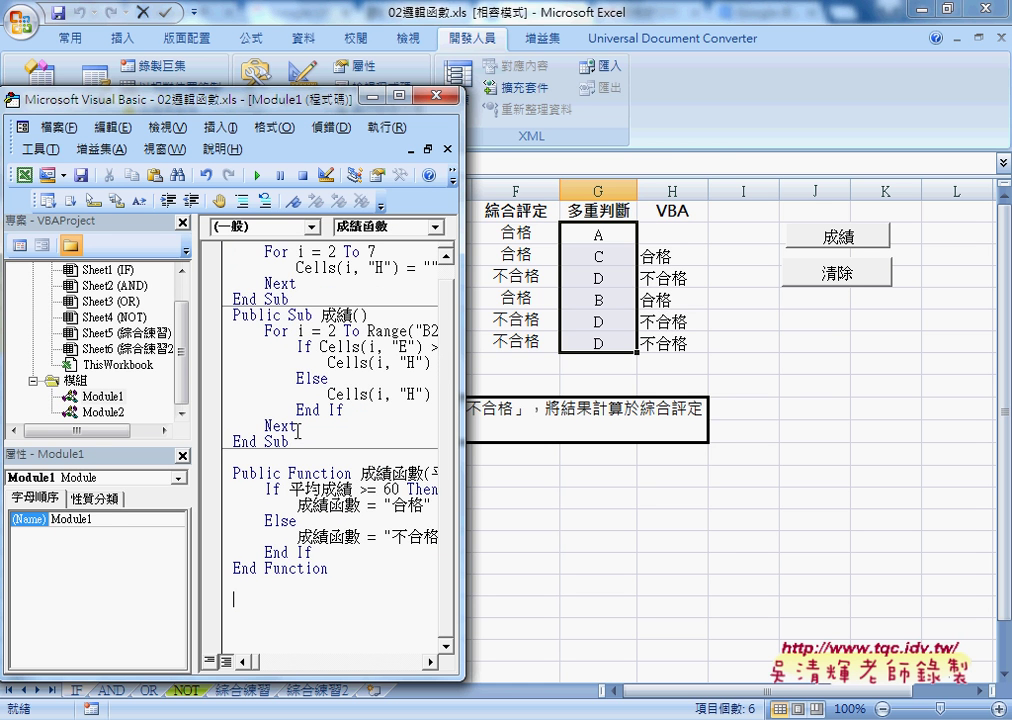
# - Duplicate the whole 成績 Sub directly below the original
pyautogui.moveTo(458, 426); pyautogui.dragTo(703, 430)
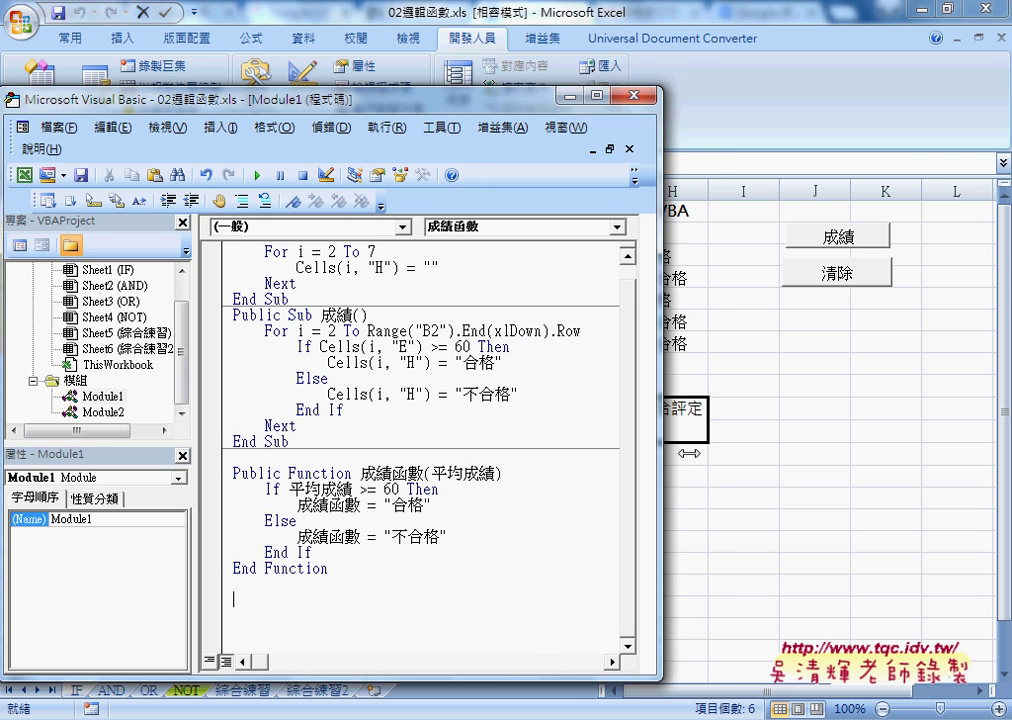
pyautogui.moveTo(339, 452)
pyautogui.mouseDown()
pyautogui.moveTo(272, 426)
pyautogui.moveTo(229, 326)
pyautogui.mouseUp()
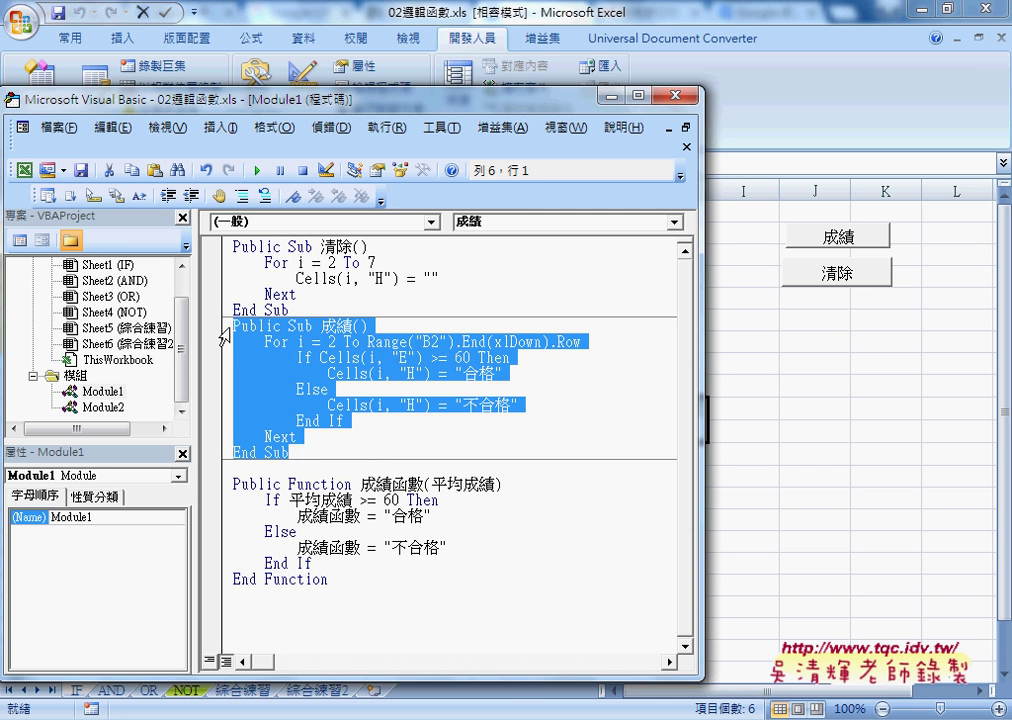
pyautogui.rightClick(350, 356)
pyautogui.click(396, 397)
pyautogui.click(242, 468)
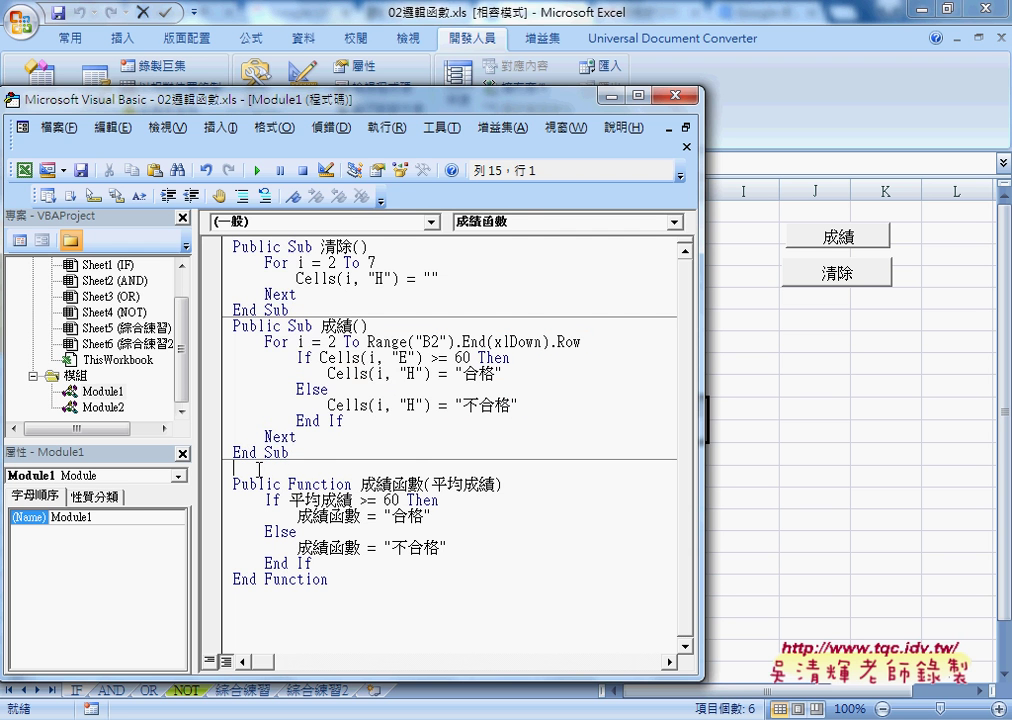
pyautogui.rightClick(257, 468)
pyautogui.click(310, 193)
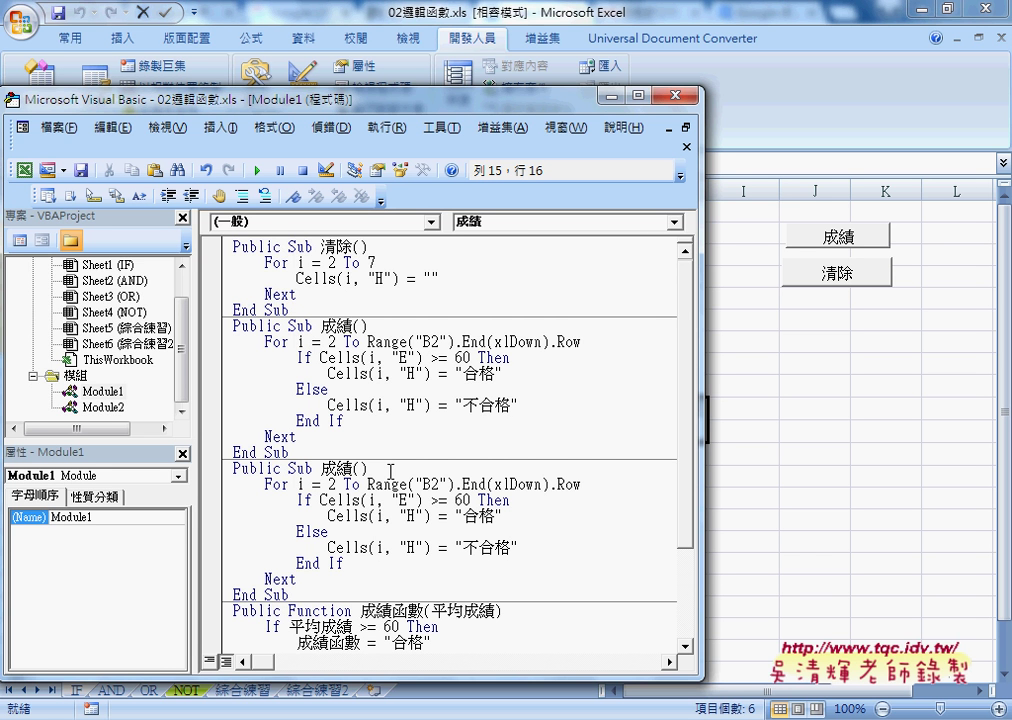
# - Rename the copied Sub to 成績多重()
pyautogui.hotkey('shift', 'Left')
pyautogui.hotkey('shift', 'Left')
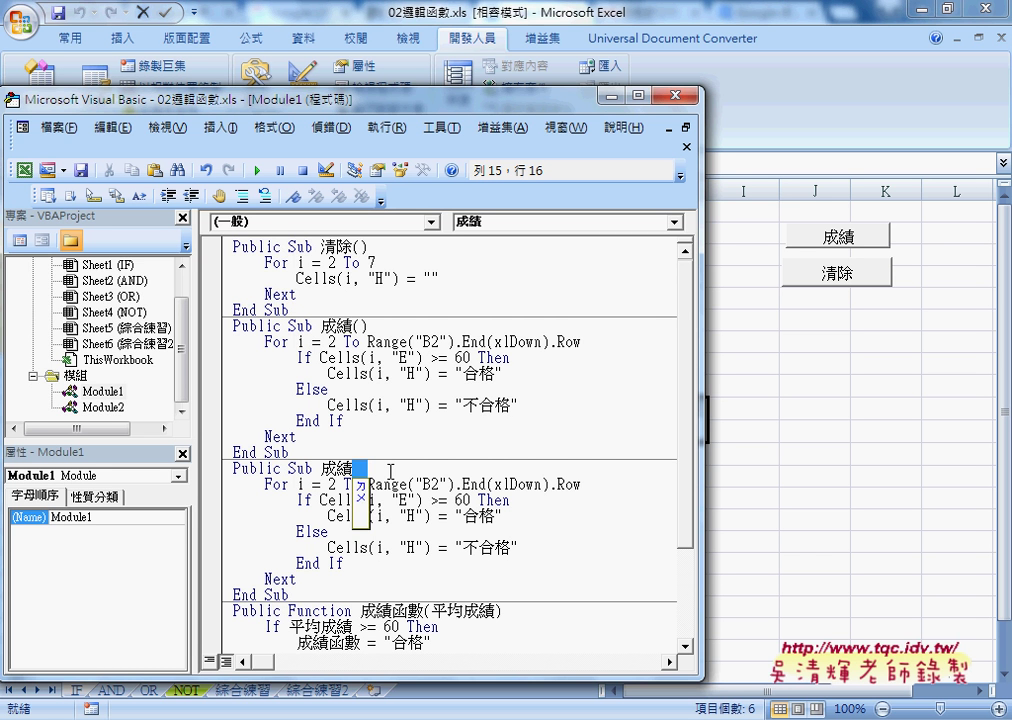
pyautogui.write('多')
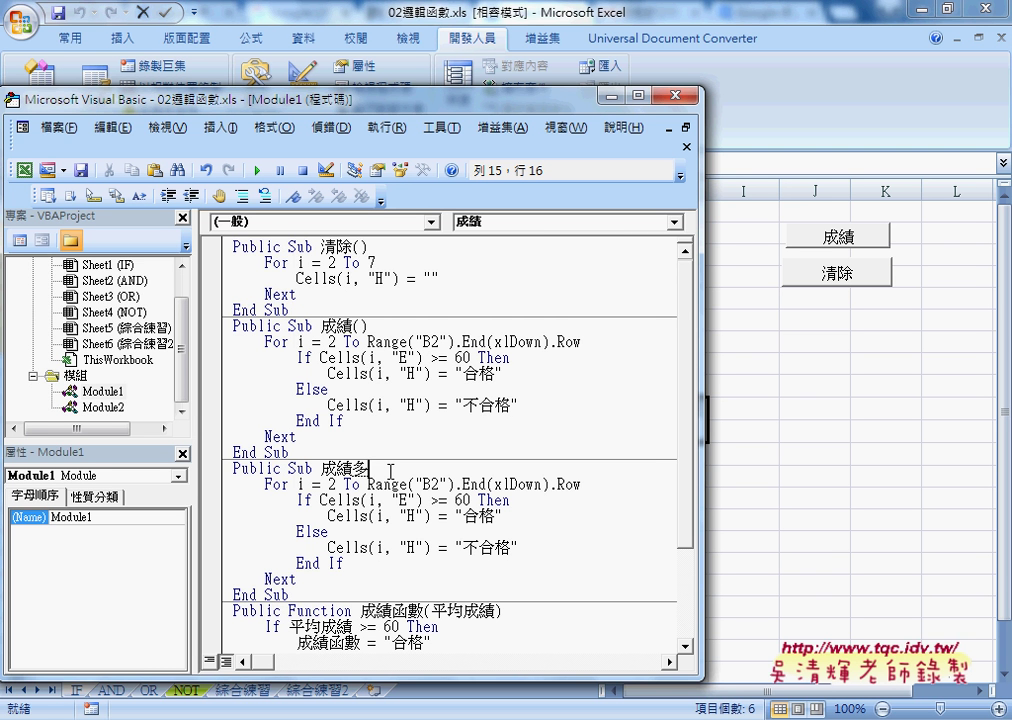
pyautogui.write('t')
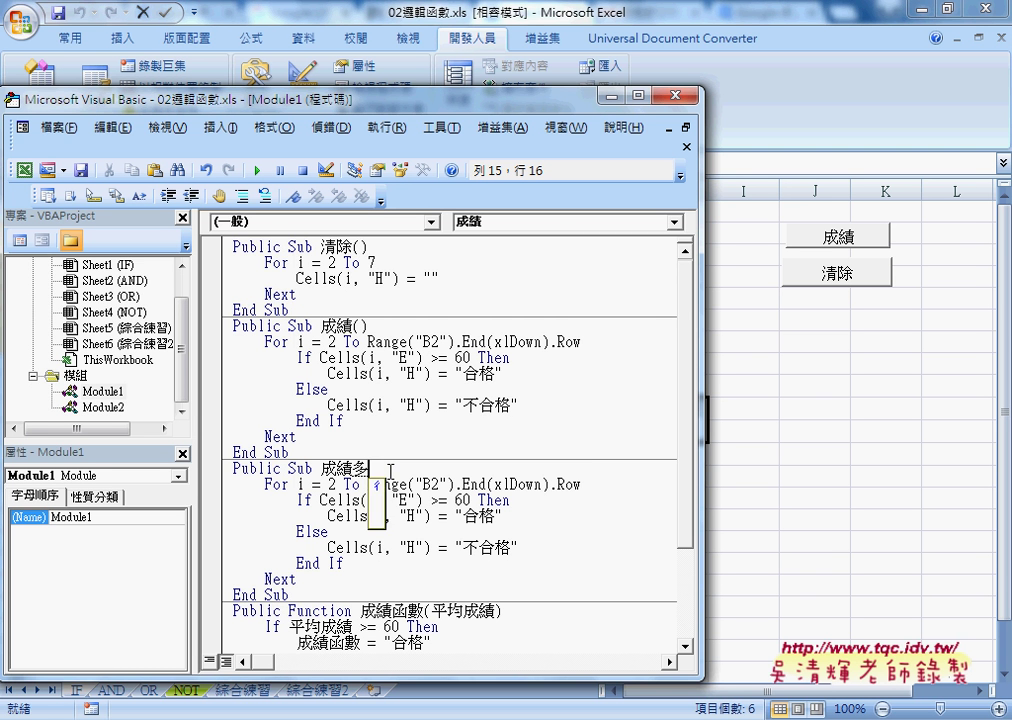
pyautogui.write('4')
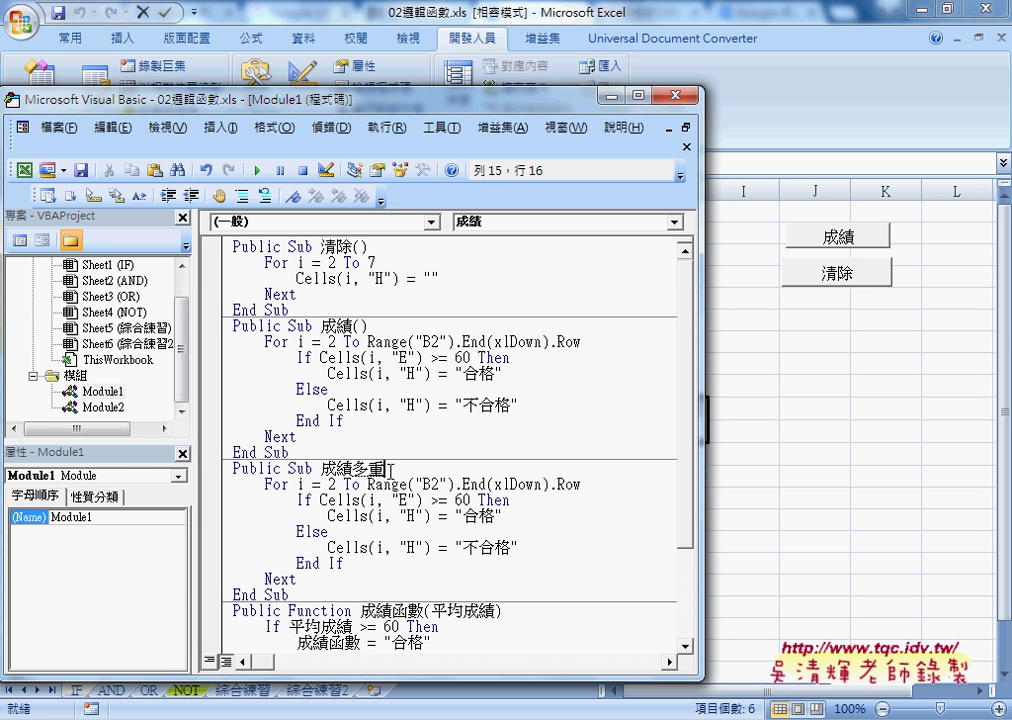
pyautogui.write('()')
pyautogui.scroll(-2, 398, 404)
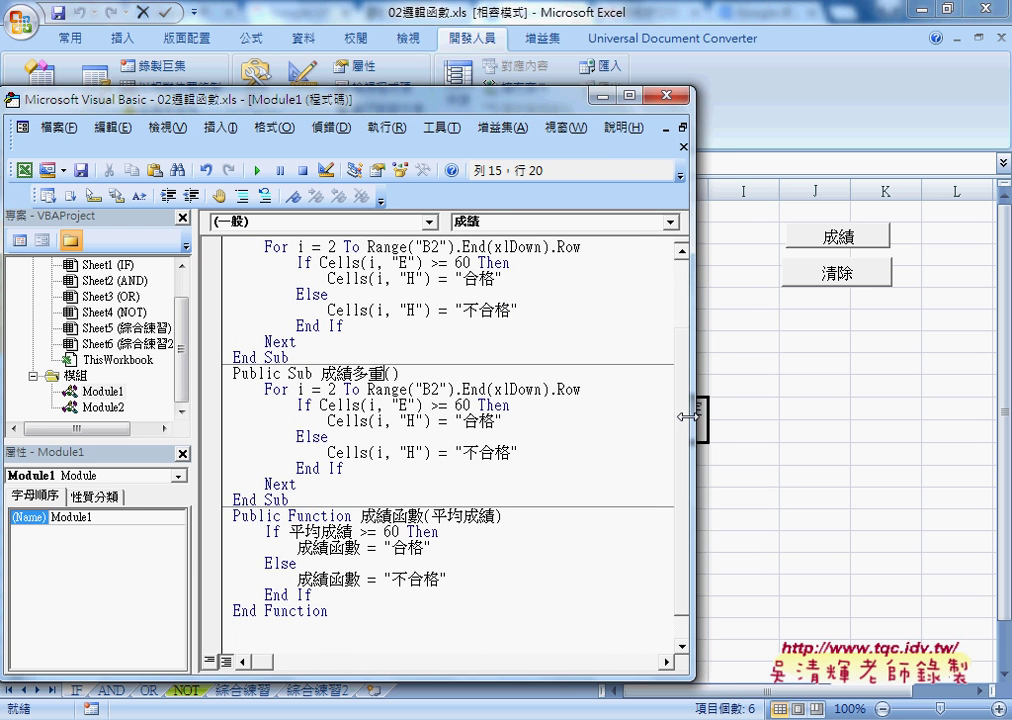
# - Change the first test in 成績多重 to >= 80 with result "A"
pyautogui.moveTo(702, 413); pyautogui.dragTo(660, 413)
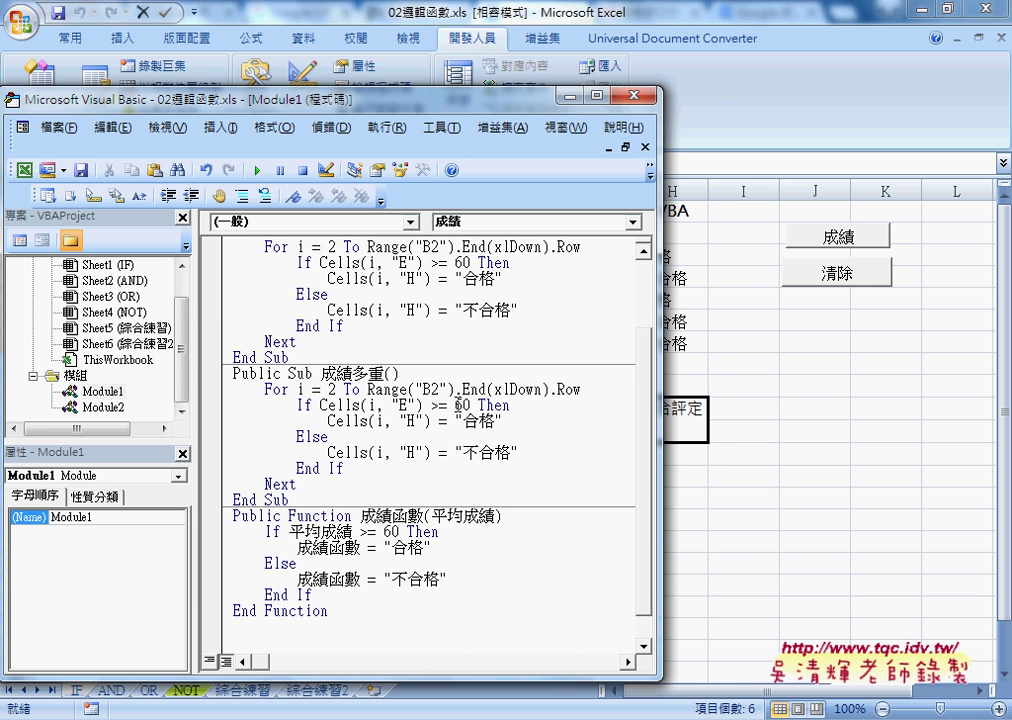
pyautogui.moveTo(456, 405); pyautogui.dragTo(465, 405)
pyautogui.write('8')
pyautogui.moveTo(463, 421); pyautogui.dragTo(492, 421)
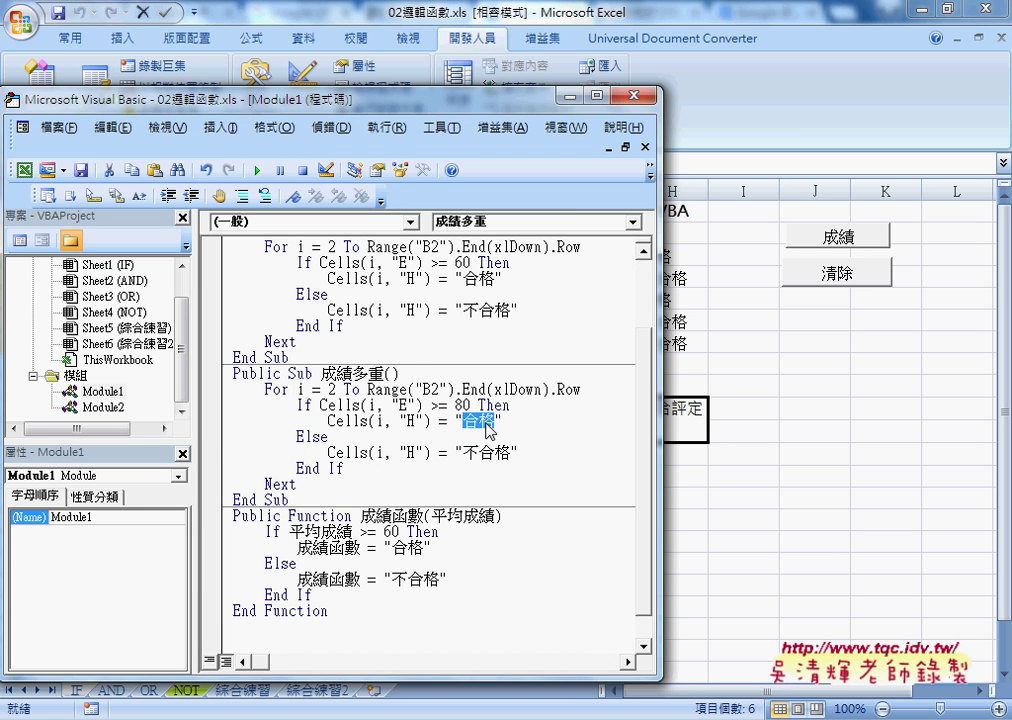
pyautogui.write('A')
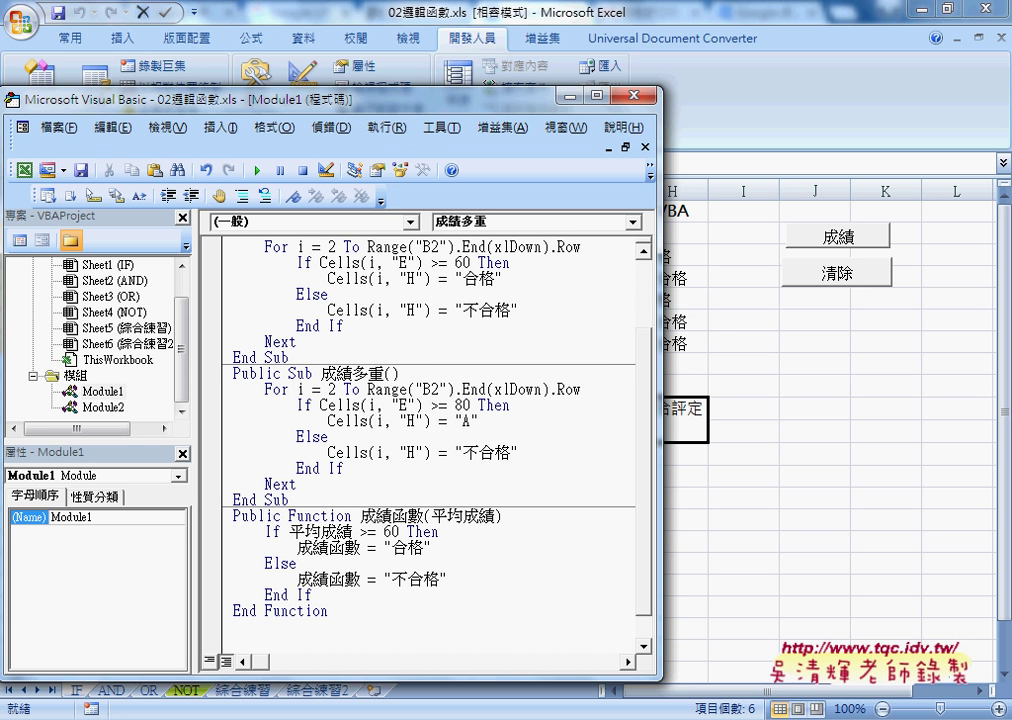
# - Copy the If >= 80 / "A" lines and add a blank line after them
pyautogui.press('End')
pyautogui.click(208, 413)
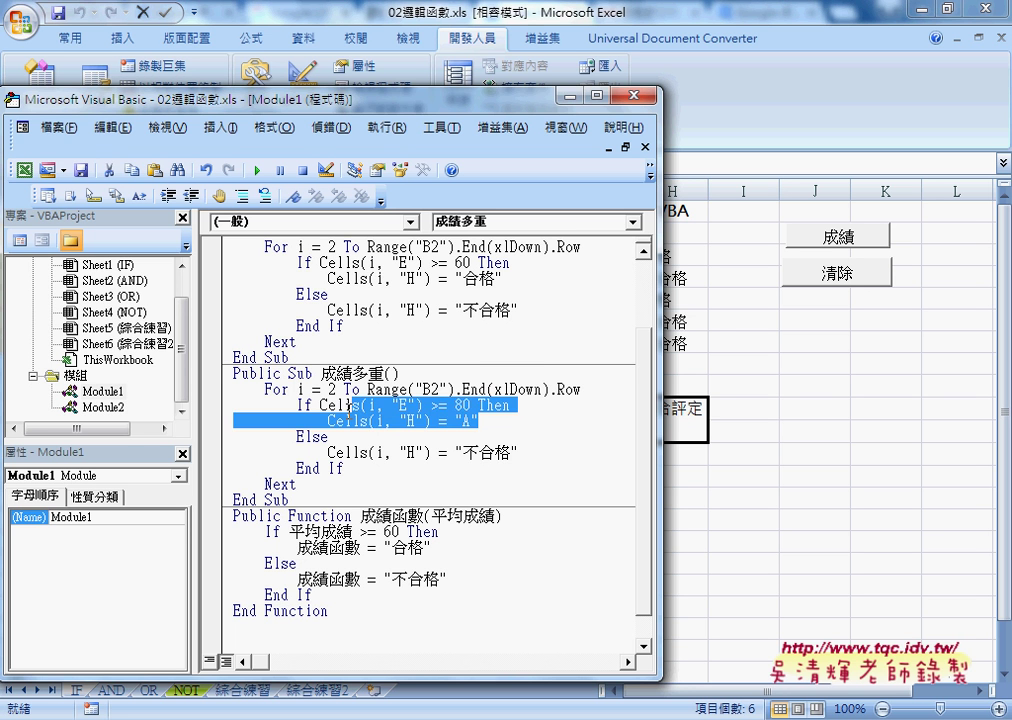
pyautogui.moveTo(208, 413); pyautogui.dragTo(208, 402)
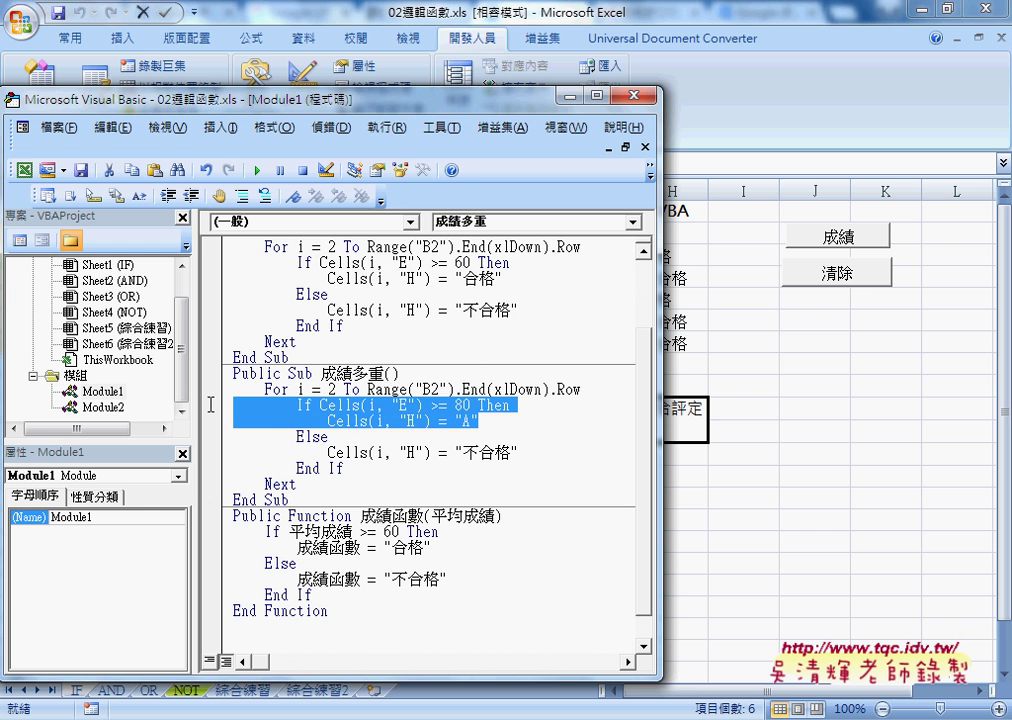
pyautogui.rightClick(320, 413)
pyautogui.click(425, 106)
pyautogui.click(500, 421)
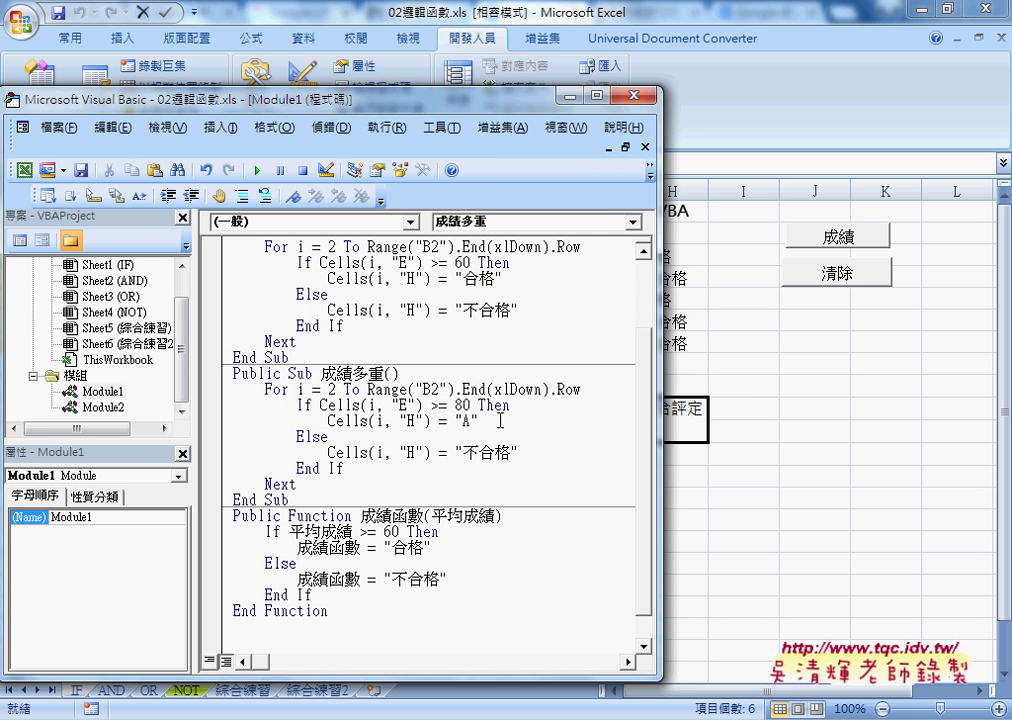
pyautogui.press('Return')
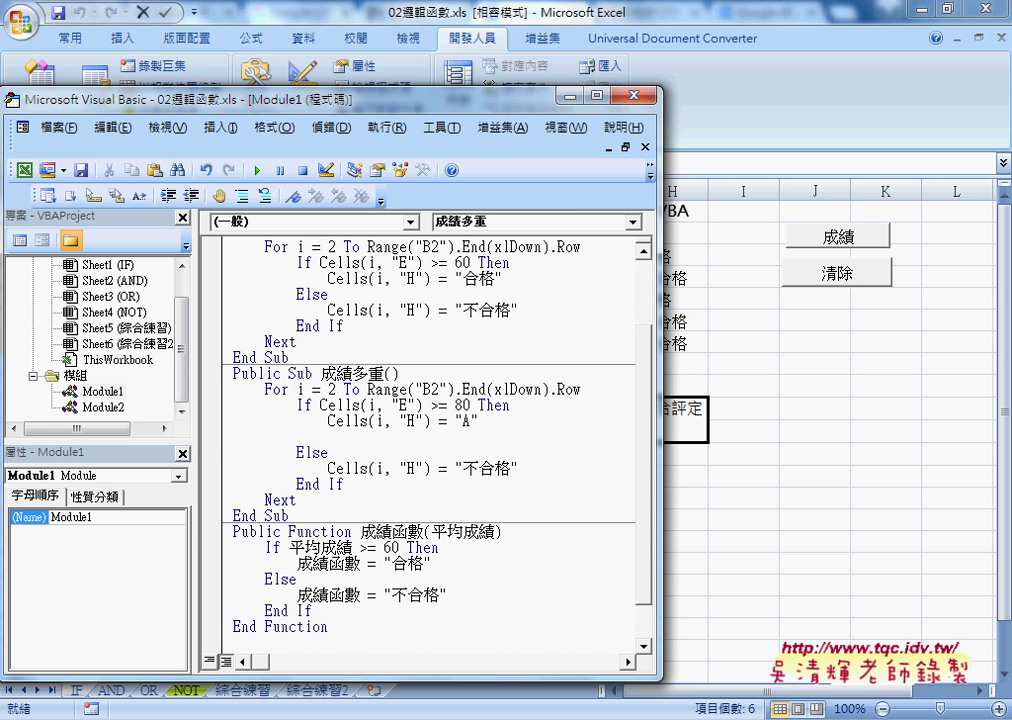
# - Paste the copied branch on the blank line and turn its If into ElseIf
pyautogui.hotkey('ctrl', 'v')
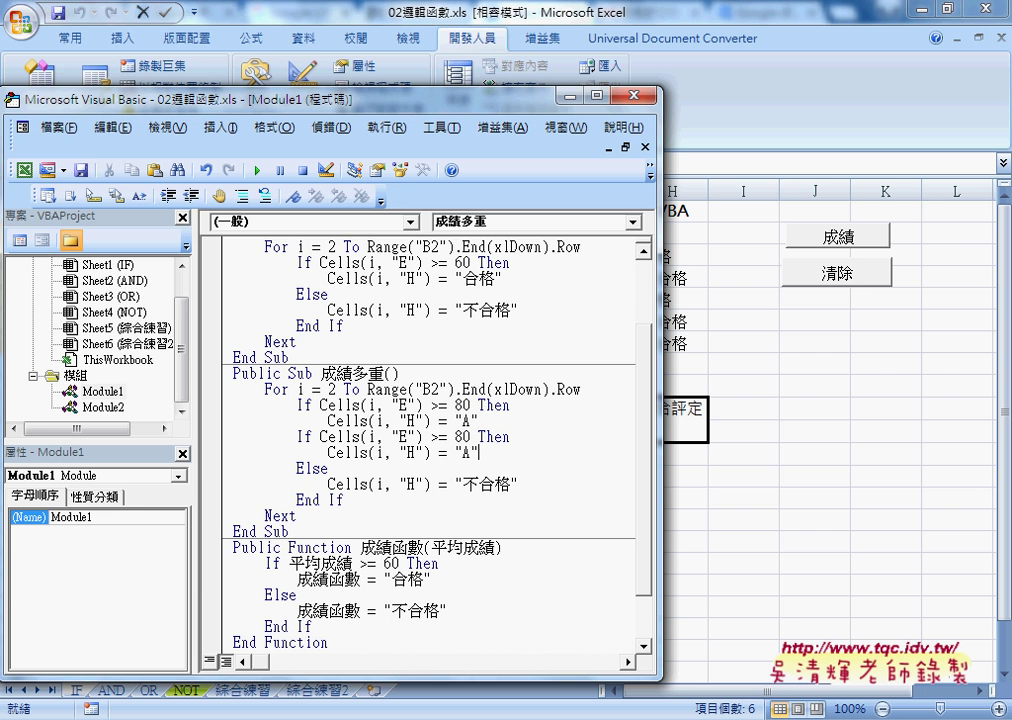
pyautogui.doubleClick(308, 437)
pyautogui.click(372, 440)
pyautogui.click(298, 437)
pyautogui.write('else')
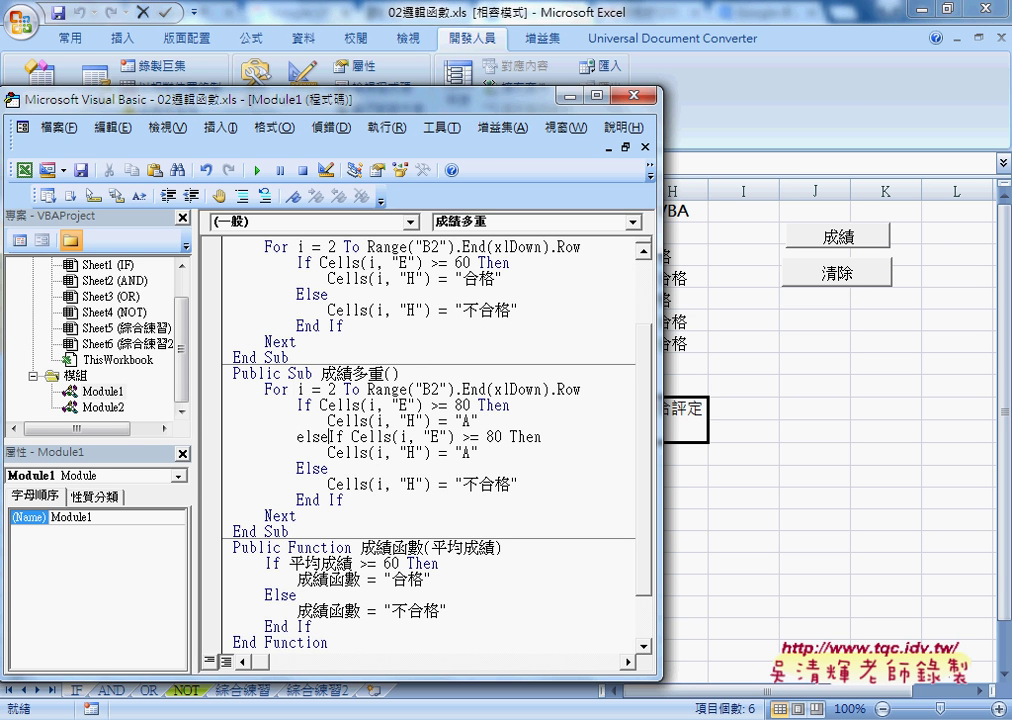
pyautogui.press('Down')
# - Set the ElseIf threshold to 70 and its result to "B"
pyautogui.moveTo(486, 436); pyautogui.dragTo(496, 436)
pyautogui.write('7')
pyautogui.moveTo(462, 452); pyautogui.dragTo(470, 452)
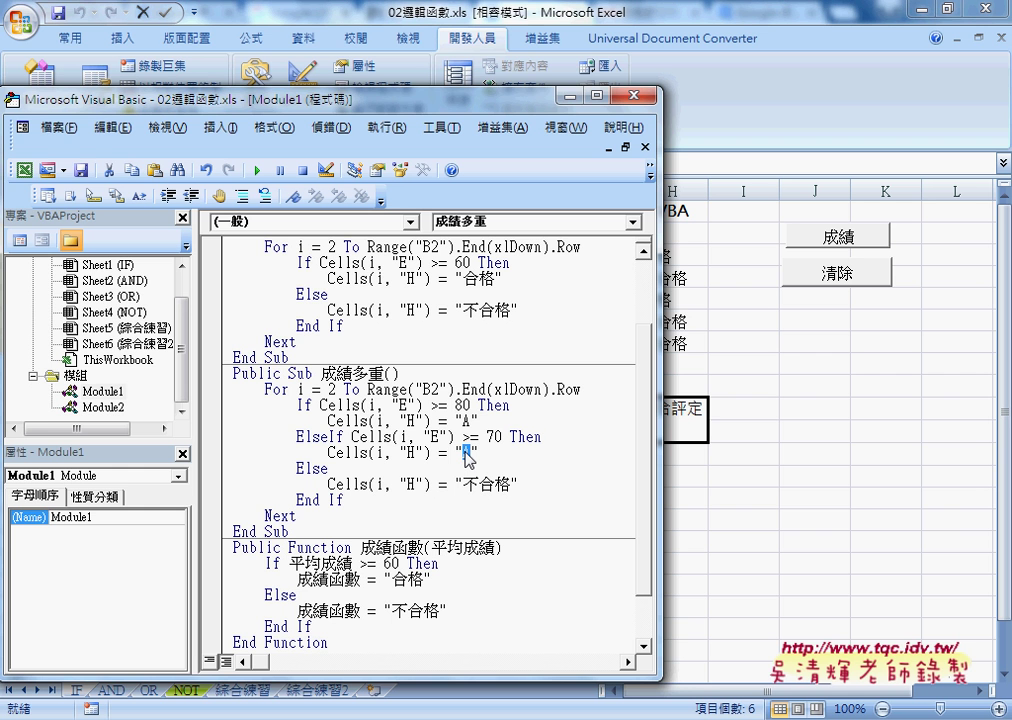
pyautogui.write('B')
# - Copy the ElseIf >= 70 branch and paste a second copy below it
pyautogui.moveTo(478, 452)
pyautogui.mouseDown()
pyautogui.moveTo(206, 452)
pyautogui.moveTo(206, 437)
pyautogui.mouseUp()
pyautogui.rightClick(320, 441)
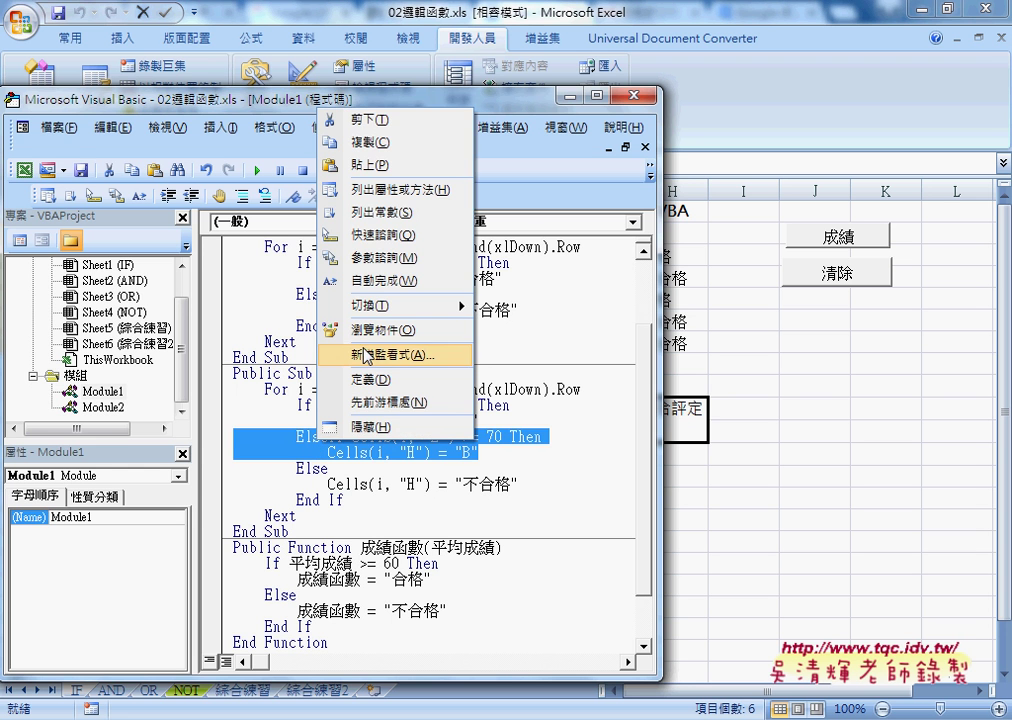
pyautogui.click(401, 153)
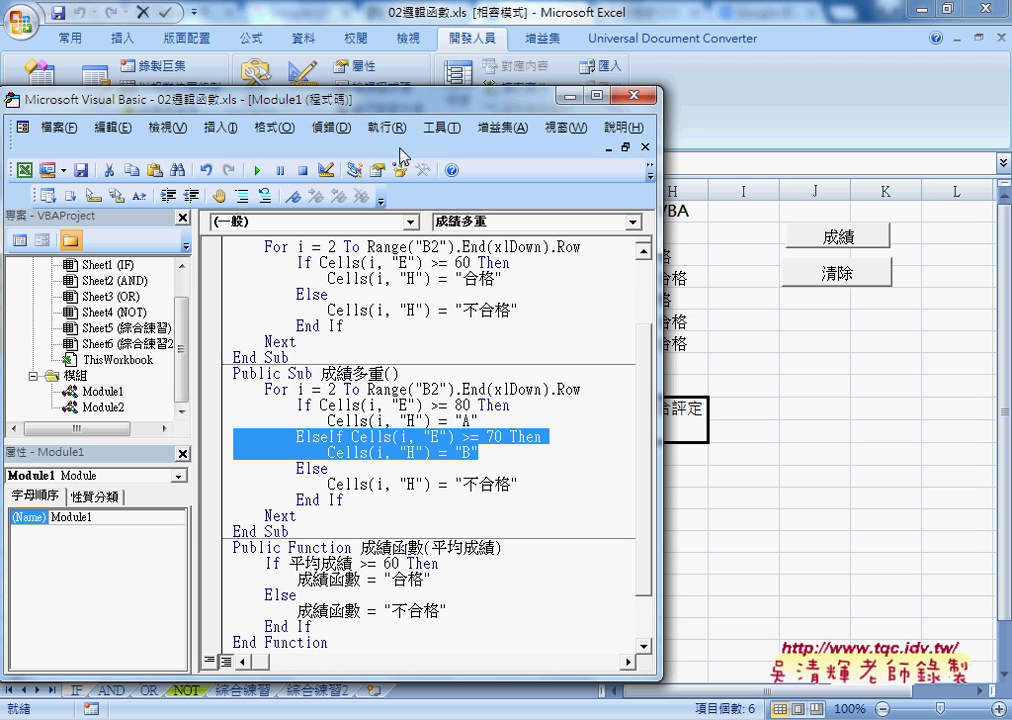
pyautogui.click(484, 451)
pyautogui.press('Return')
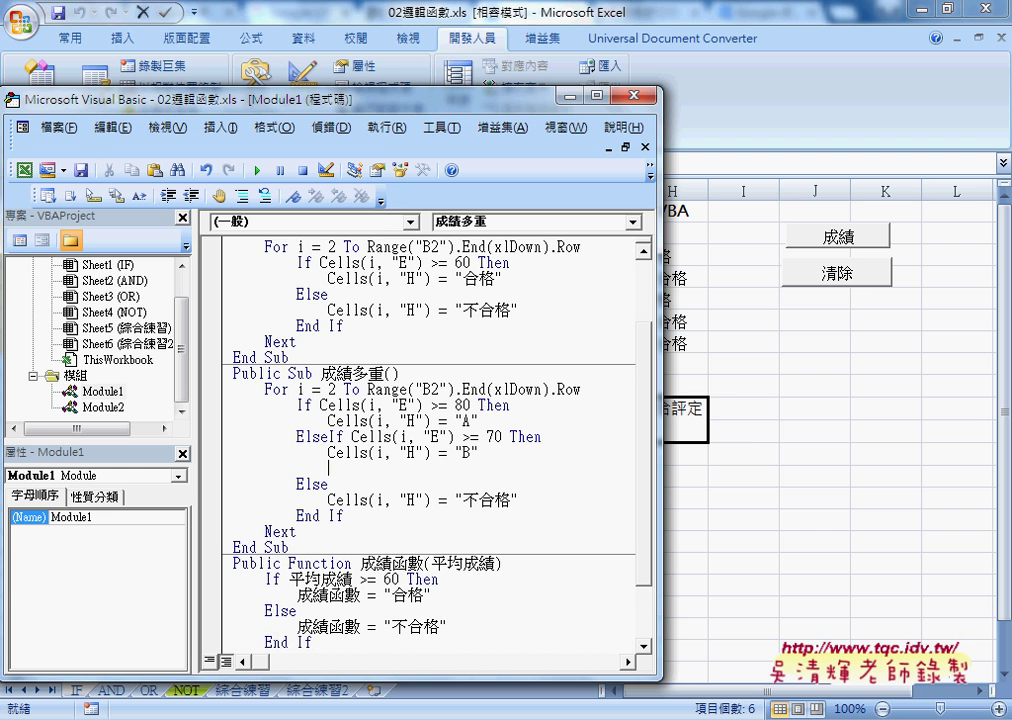
pyautogui.press('BackSpace')
pyautogui.press('BackSpace')
pyautogui.hotkey('ctrl', 'v')
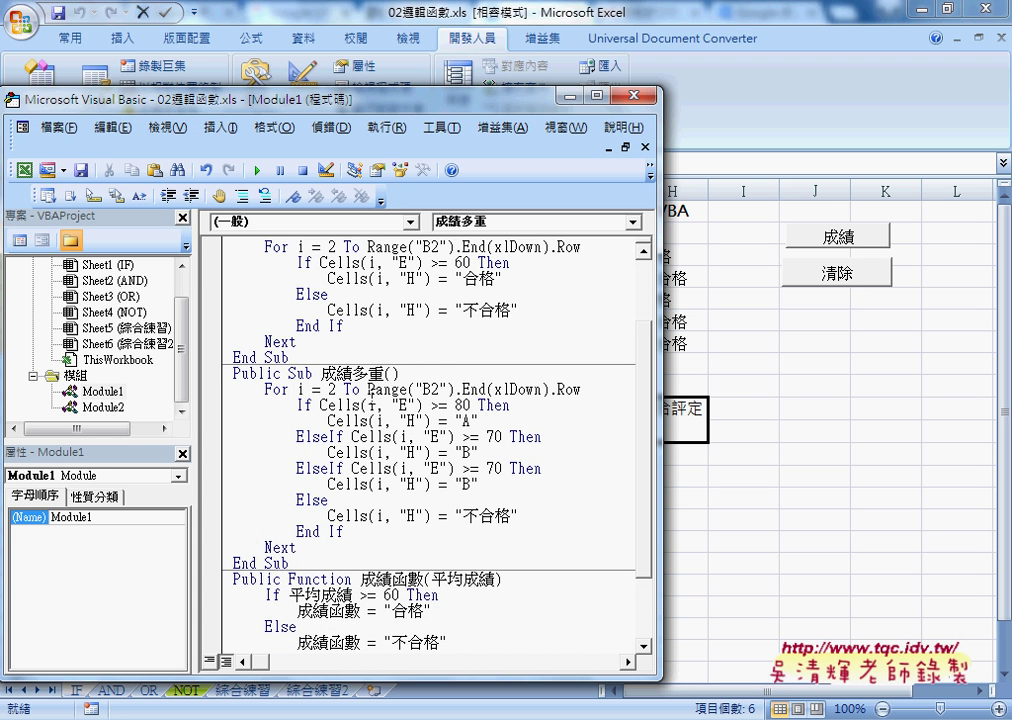
# - Make the new branch >= 60 writing "C", and change the Else result to "D"
pyautogui.moveTo(297, 436); pyautogui.dragTo(586, 456)
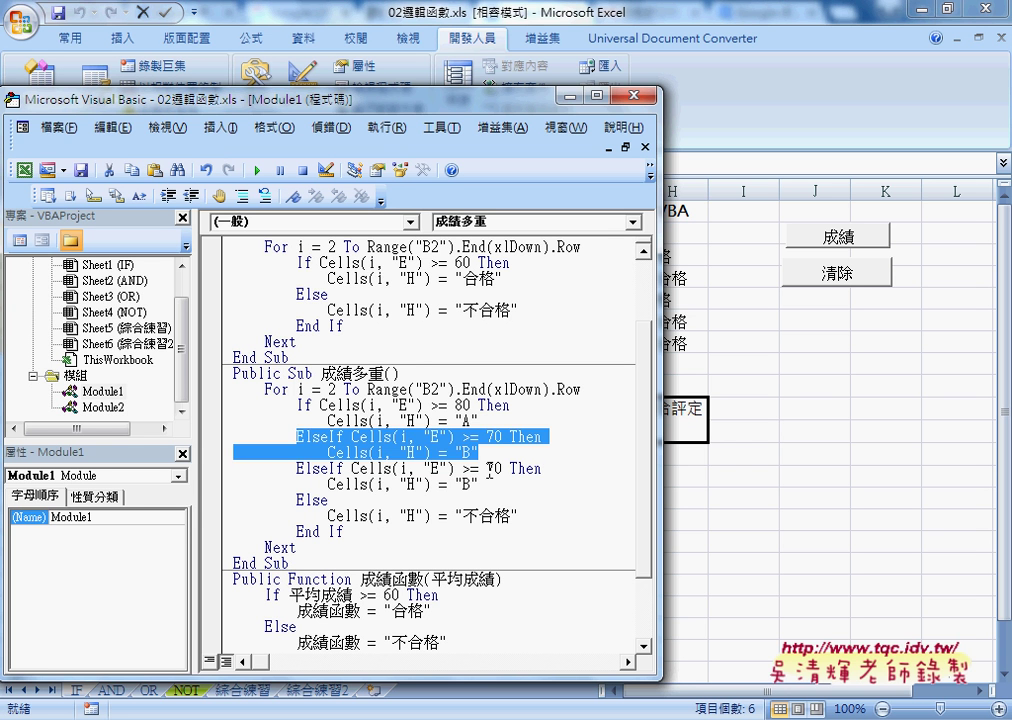
pyautogui.moveTo(486, 468); pyautogui.dragTo(493, 470)
pyautogui.write('6')
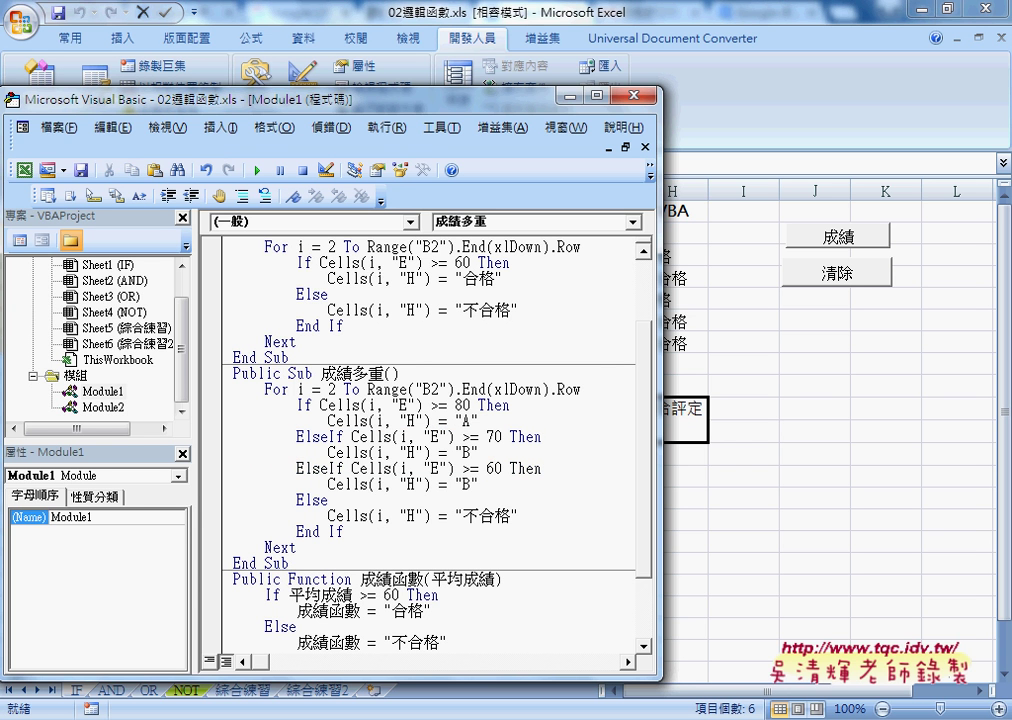
pyautogui.moveTo(471, 484); pyautogui.dragTo(462, 485)
pyautogui.write('C')
pyautogui.moveTo(462, 516); pyautogui.dragTo(512, 516)
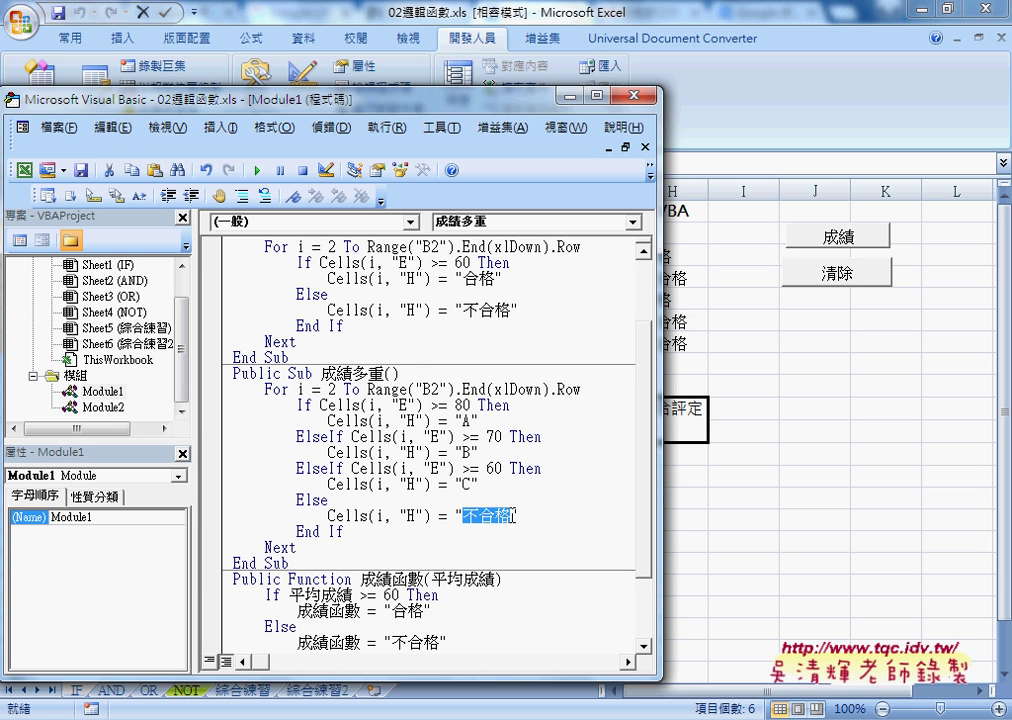
pyautogui.write('D')
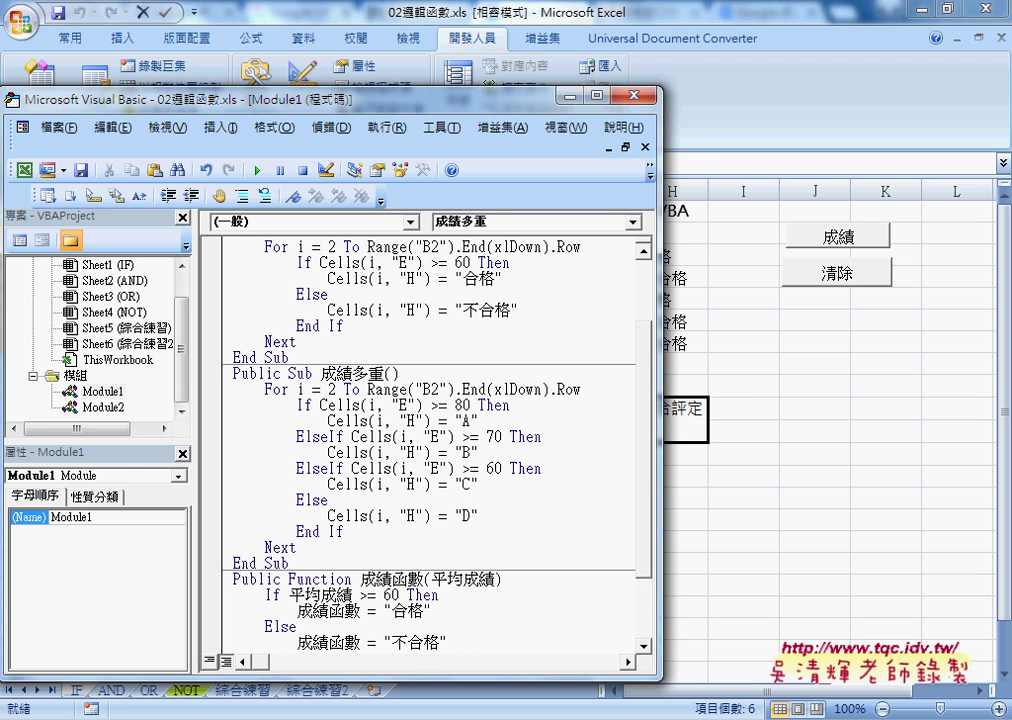
pyautogui.moveTo(661, 481); pyautogui.dragTo(575, 480)
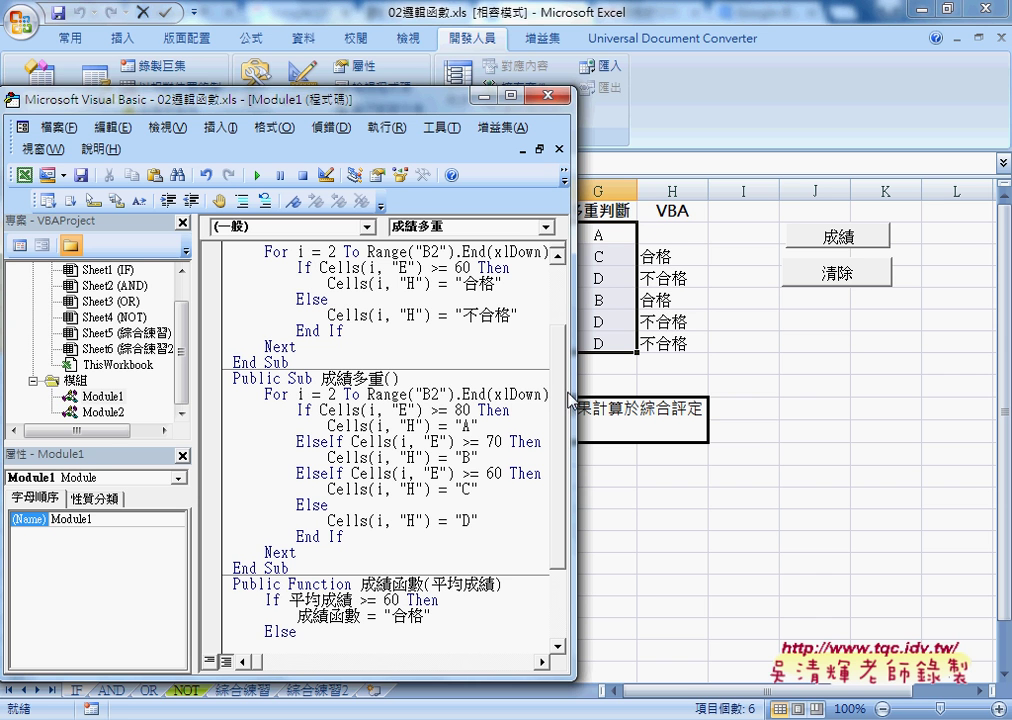
# - Change the target column from H to G in the A, B, C and D lines
pyautogui.doubleClick(410, 425)
pyautogui.write('G')
pyautogui.doubleClick(410, 456)
pyautogui.write('G')
pyautogui.doubleClick(410, 489)
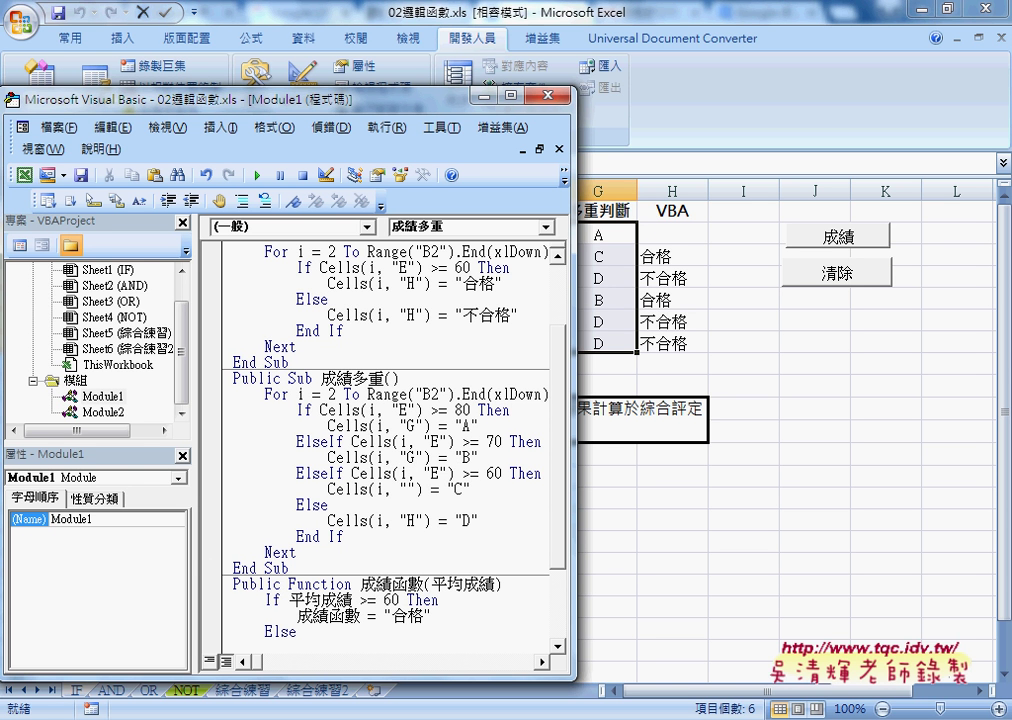
pyautogui.write('G')
pyautogui.doubleClick(409, 520)
pyautogui.write('G')
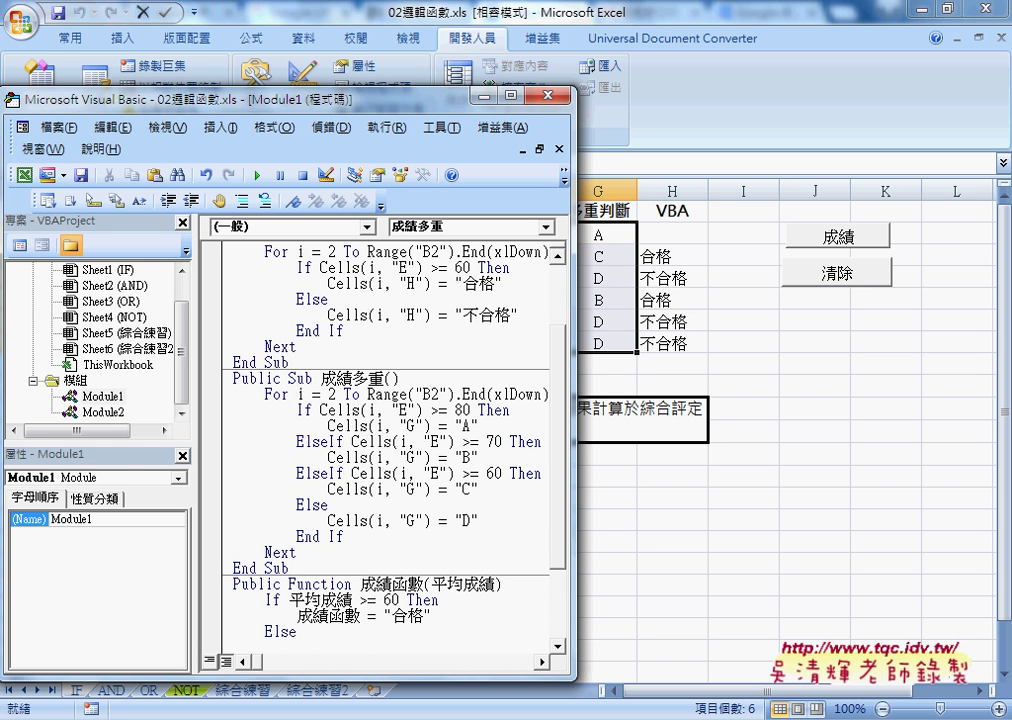